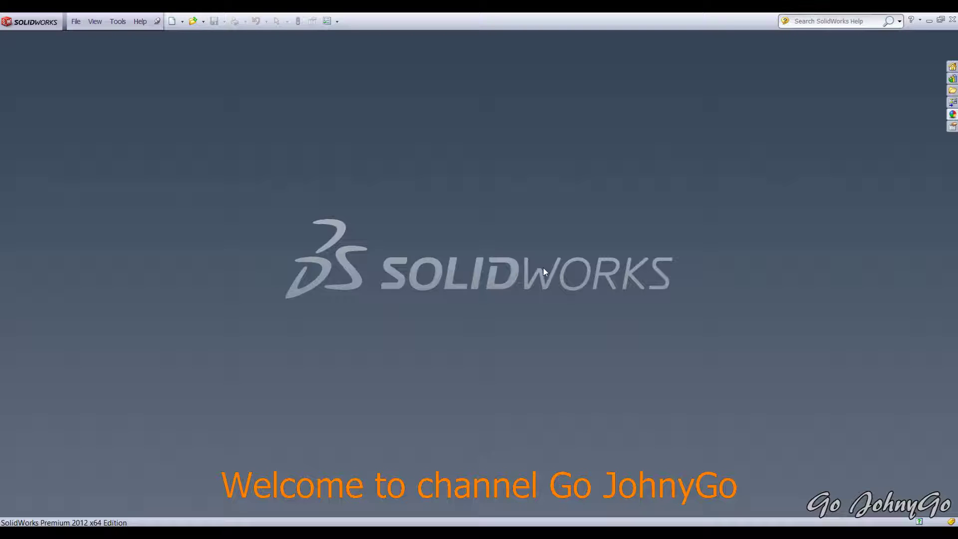
Create a new part document and show its Top Plane in the 3D view.
{"action": "left_click", "coordinate": [173, 21]}
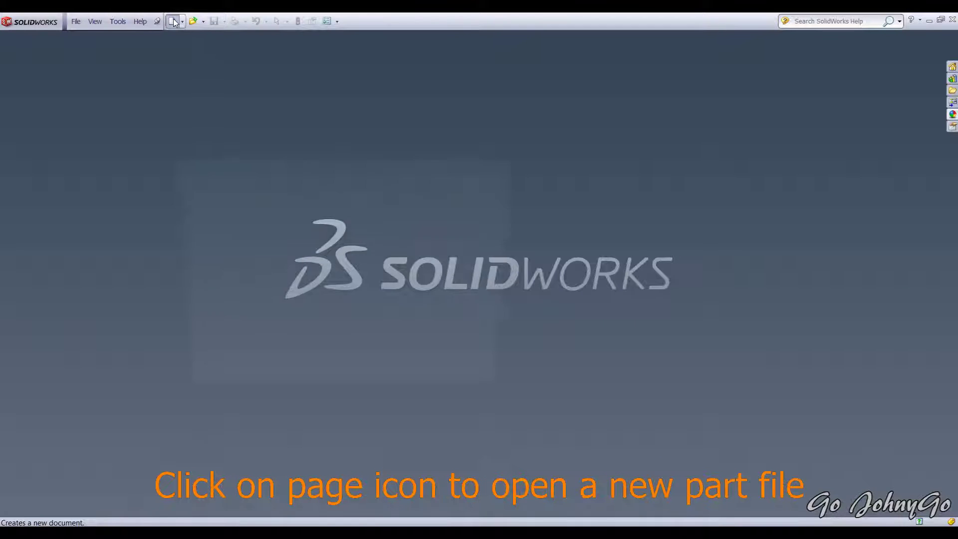
{"action": "left_click", "coordinate": [370, 384]}
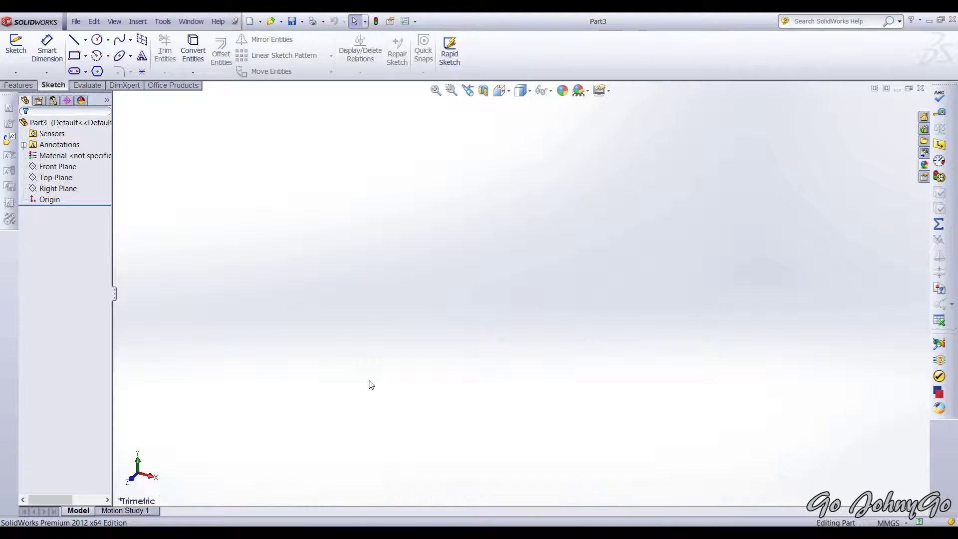
{"action": "left_click", "coordinate": [56, 178]}
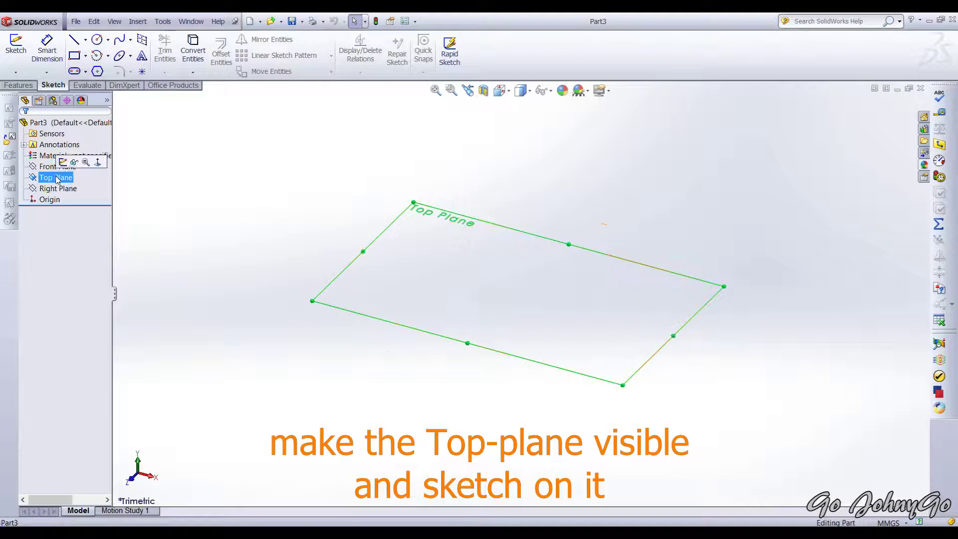
{"action": "left_click", "coordinate": [74, 163]}
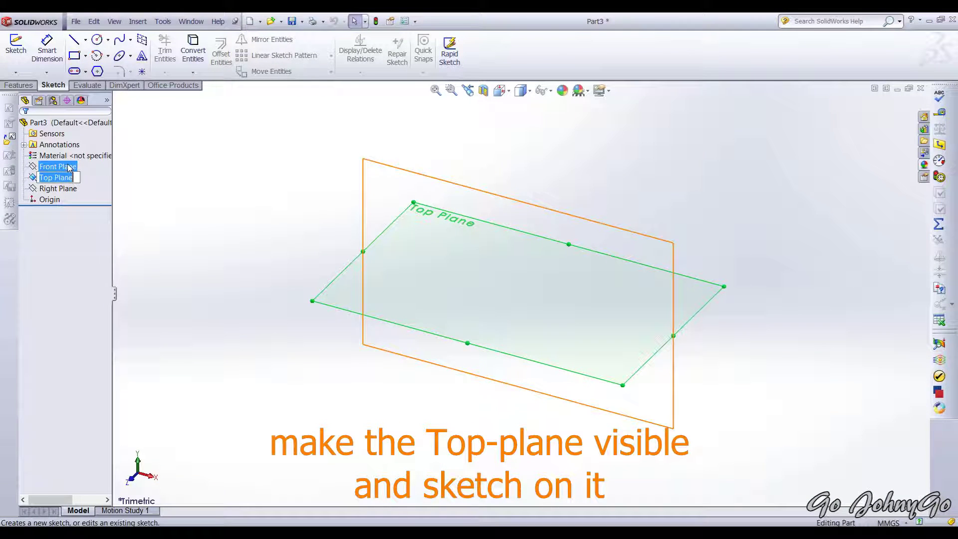
{"action": "left_click", "coordinate": [70, 167]}
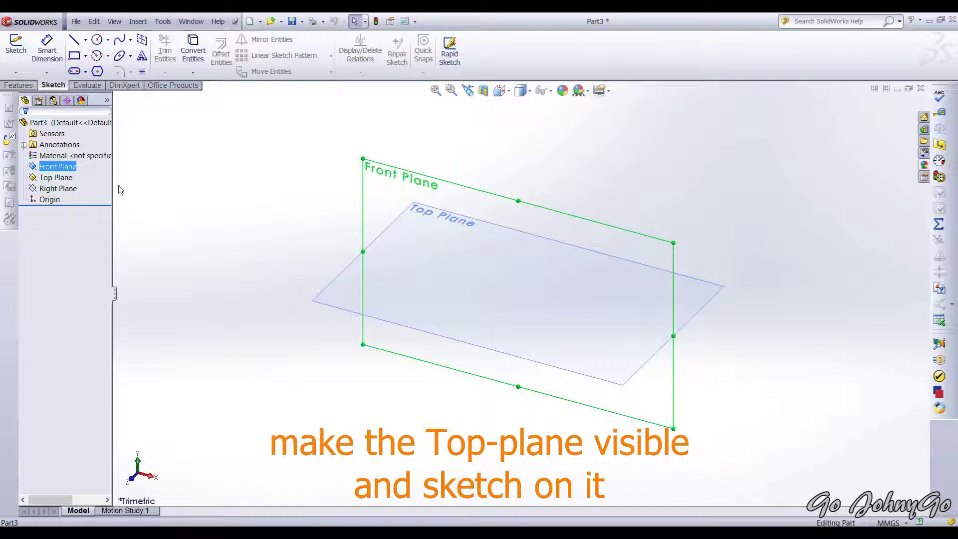
{"action": "right_click", "coordinate": [59, 178]}
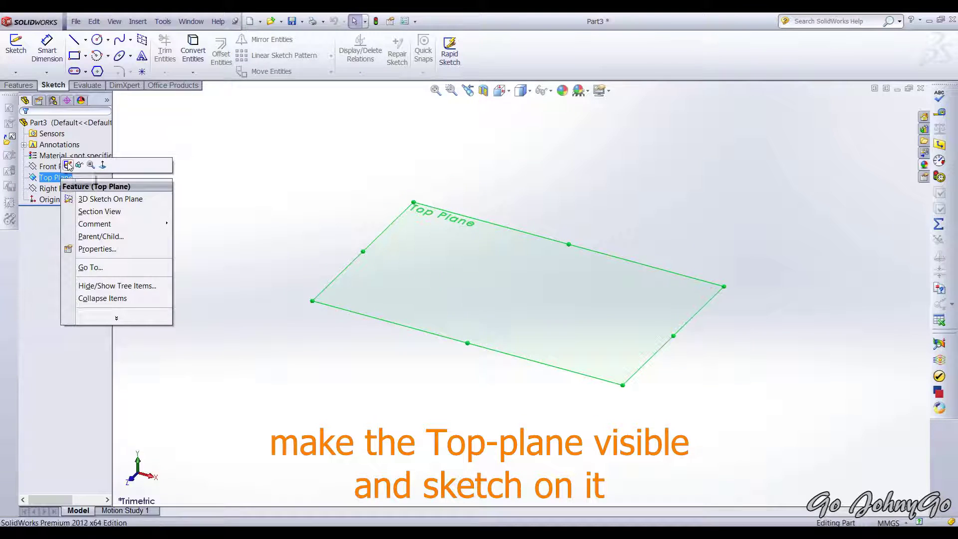
On the Top Plane, sketch a circle centred on the origin and dimension it to Ø80 mm.
{"action": "left_click", "coordinate": [68, 166]}
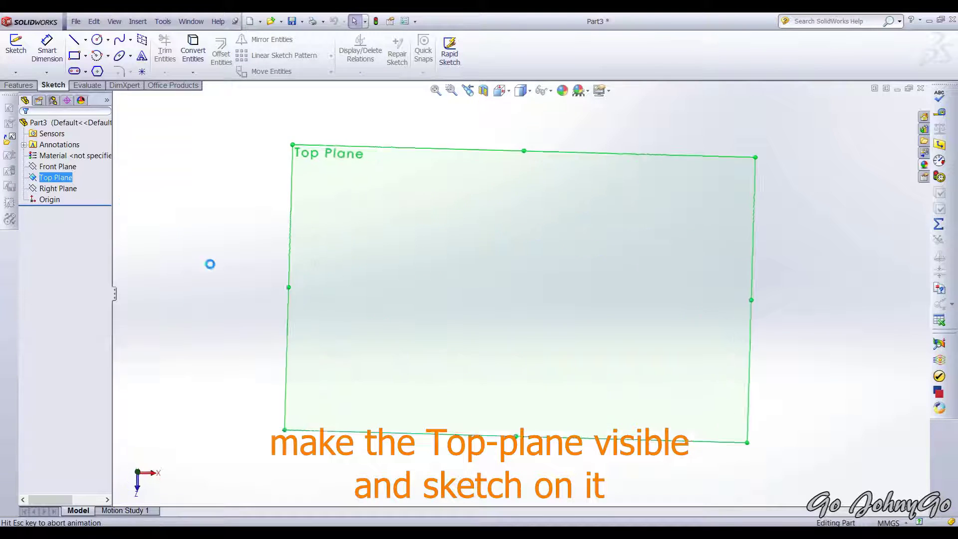
{"action": "left_click", "coordinate": [97, 40]}
{"action": "left_click", "coordinate": [521, 295]}
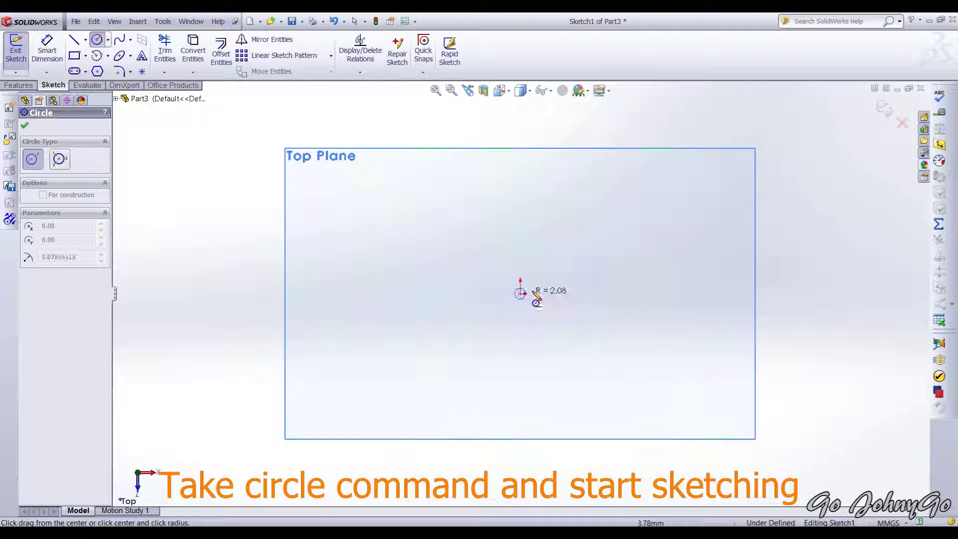
{"action": "left_click", "coordinate": [585, 289]}
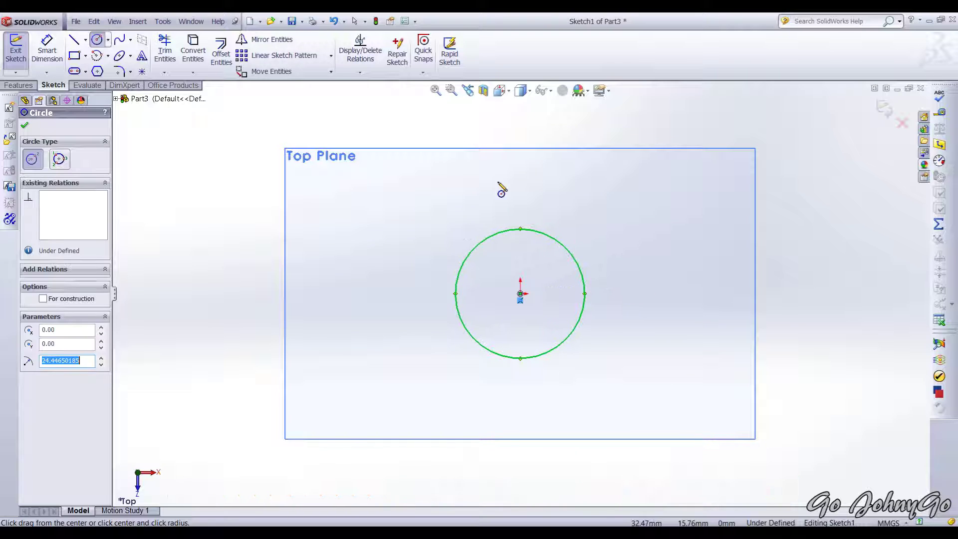
{"action": "left_click", "coordinate": [47, 50]}
{"action": "left_click", "coordinate": [585, 292]}
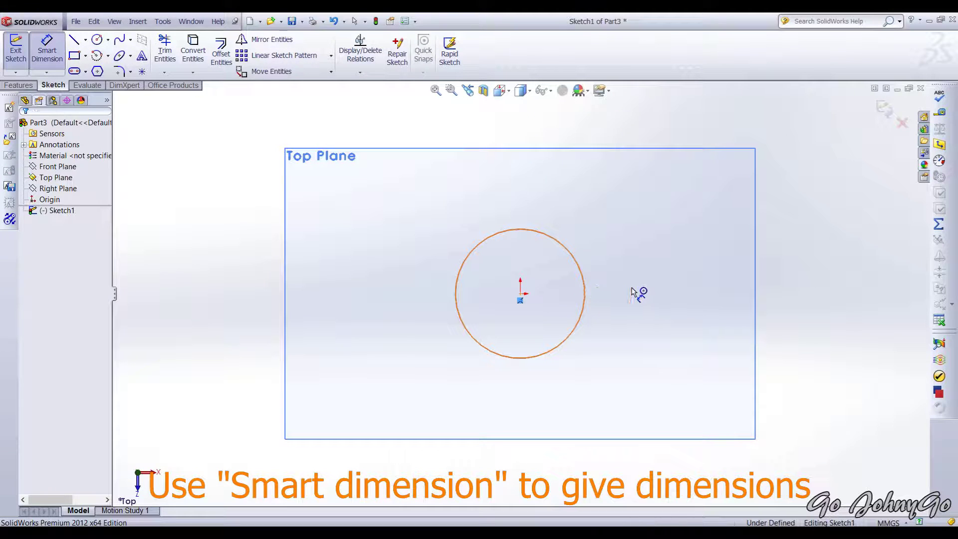
{"action": "left_click", "coordinate": [638, 293]}
{"action": "type", "text": "80"}
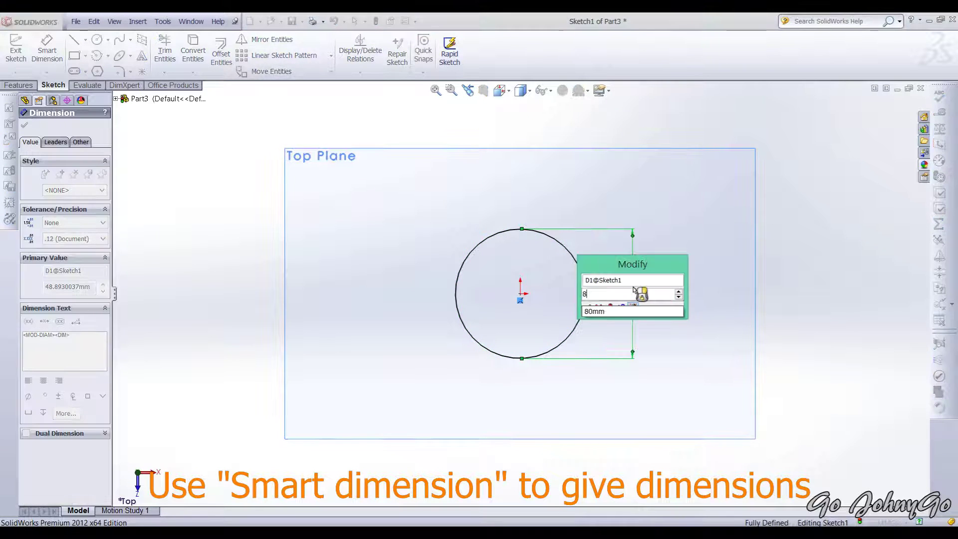
{"action": "key", "text": "Return"}
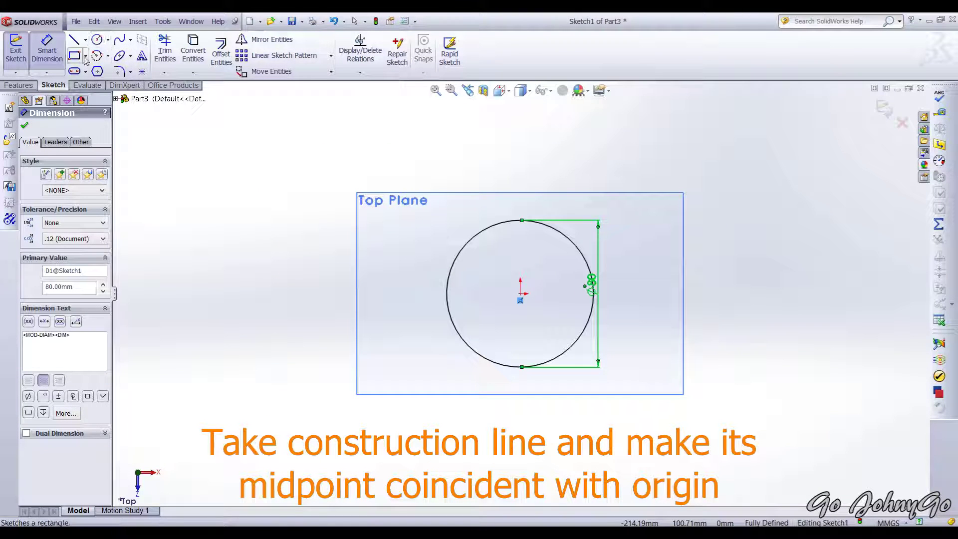
Draw a vertical and a horizontal centerline crossing the Ø80 circle.
{"action": "left_click", "coordinate": [85, 40]}
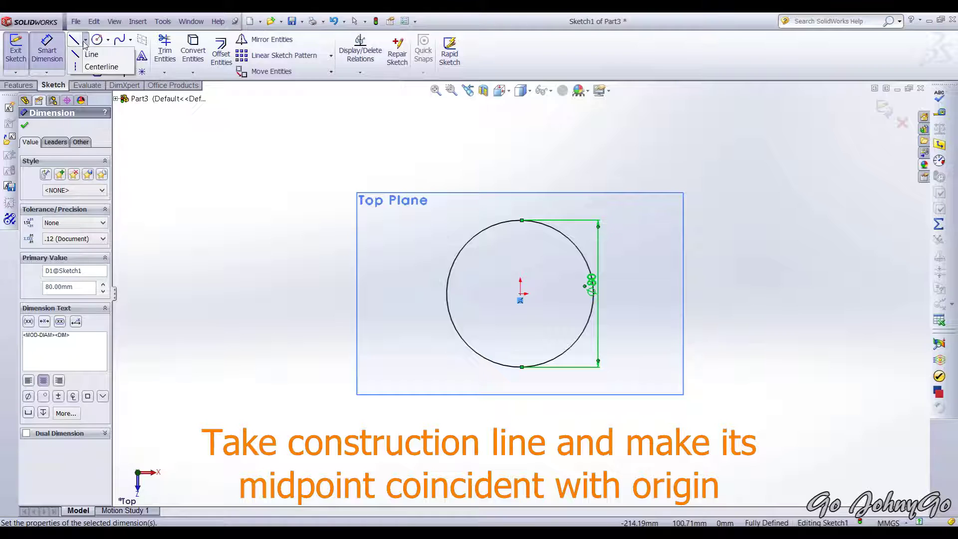
{"action": "left_click", "coordinate": [88, 69]}
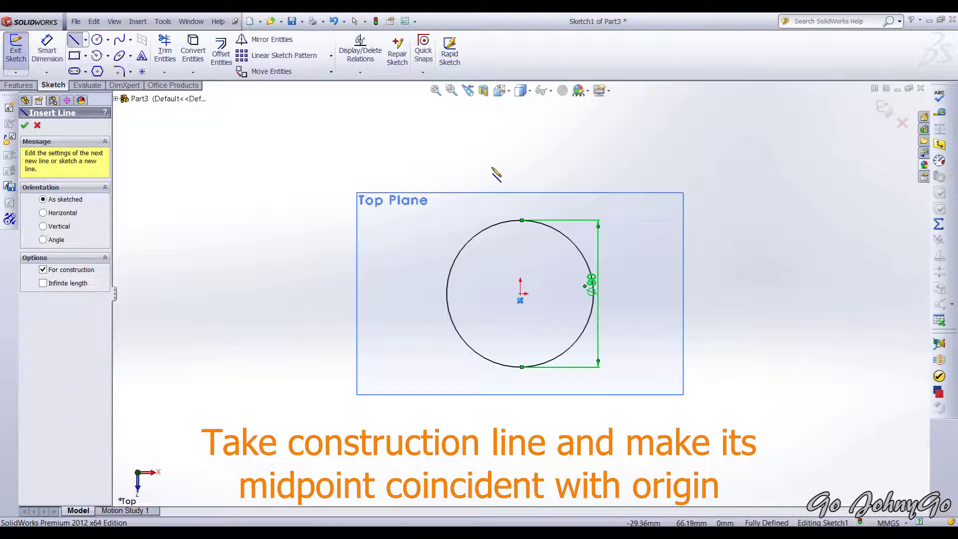
{"action": "left_click", "coordinate": [521, 150]}
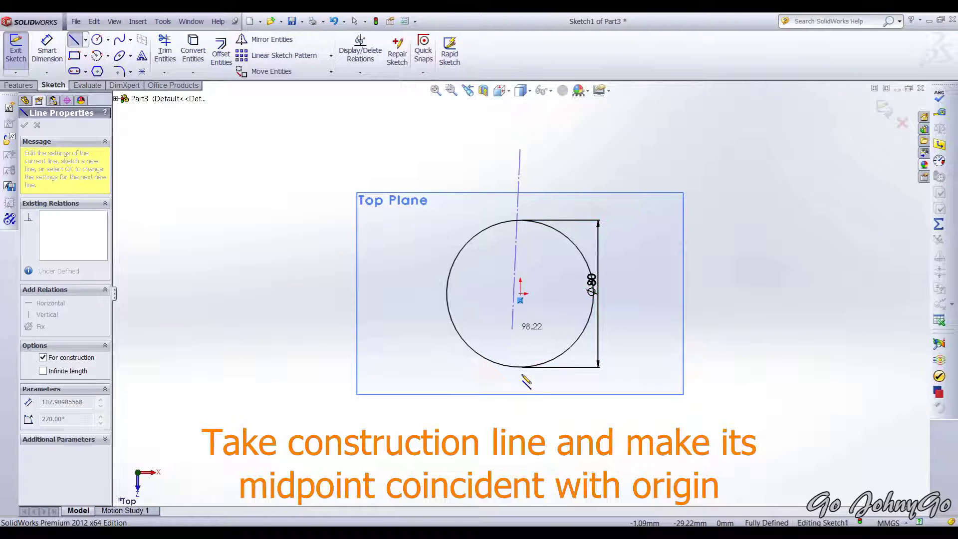
{"action": "left_click", "coordinate": [522, 413]}
{"action": "key", "text": "Escape"}
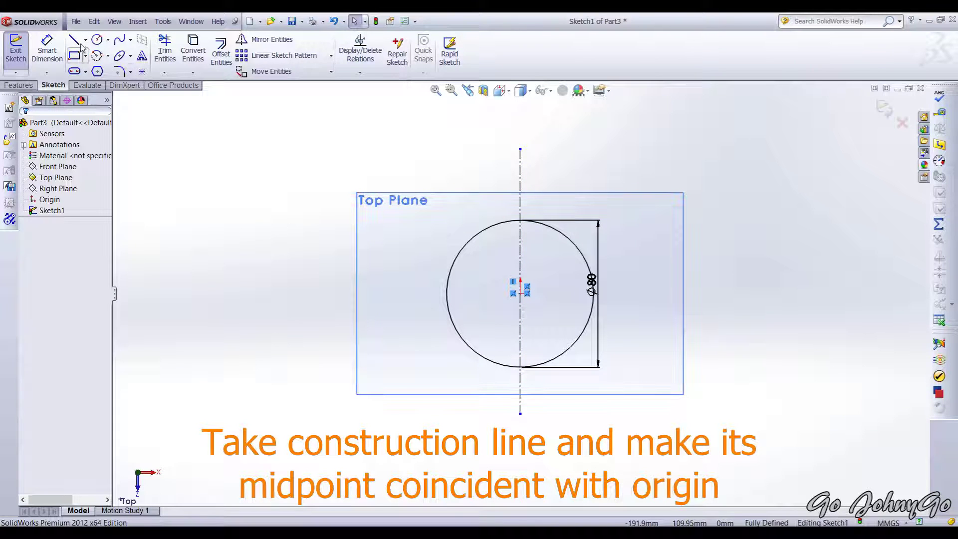
{"action": "left_click", "coordinate": [74, 39]}
{"action": "left_click", "coordinate": [402, 294]}
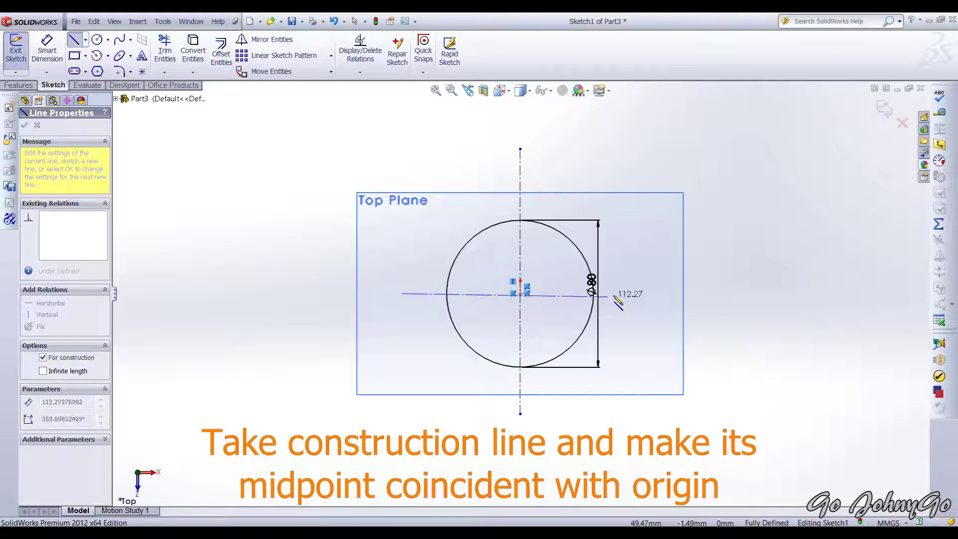
{"action": "left_click", "coordinate": [638, 294]}
{"action": "key", "text": "Escape"}
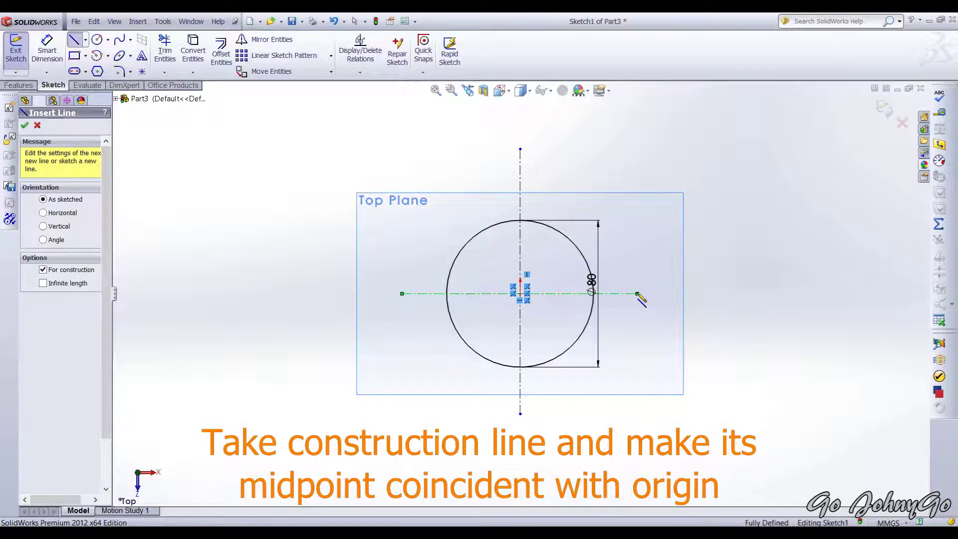
{"action": "key", "text": "Escape"}
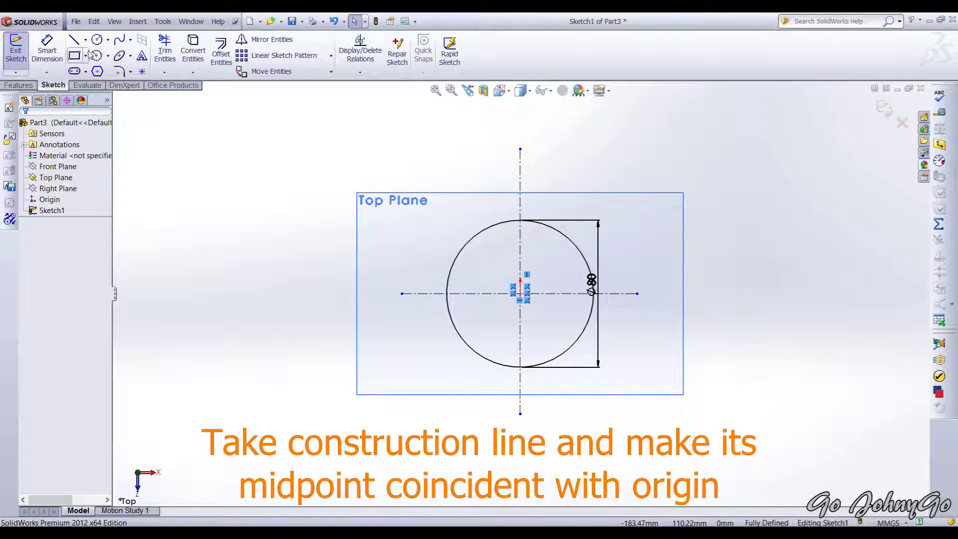
Make the origin the vertical centerline's midpoint and dimension its length to 100.
{"action": "left_click", "coordinate": [520, 203]}
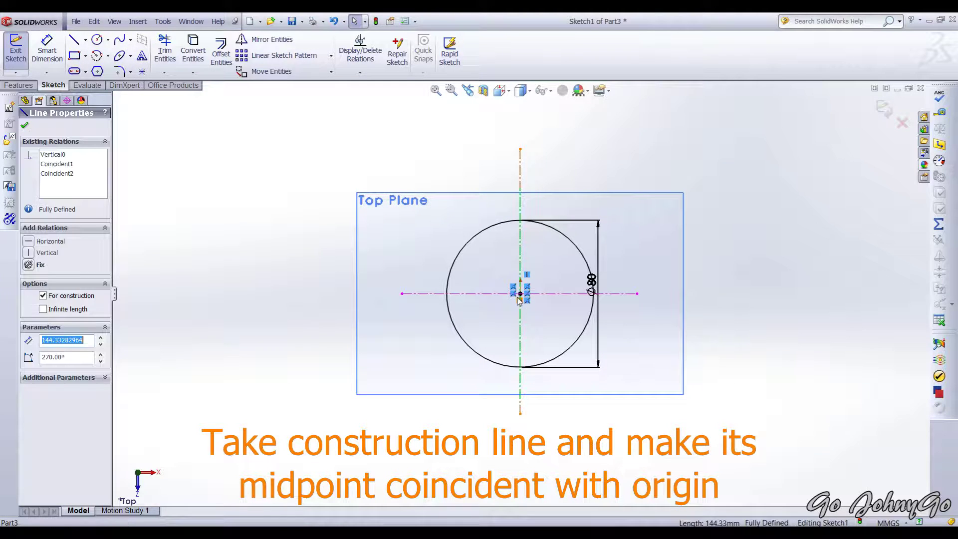
{"action": "left_click", "coordinate": [520, 294], "text": "ctrl"}
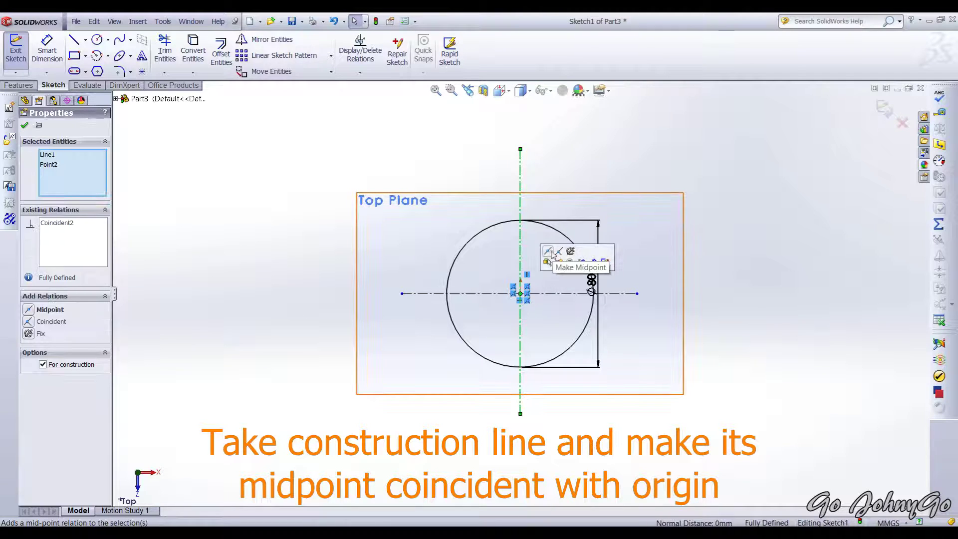
{"action": "left_click", "coordinate": [550, 253]}
{"action": "left_click", "coordinate": [47, 49]}
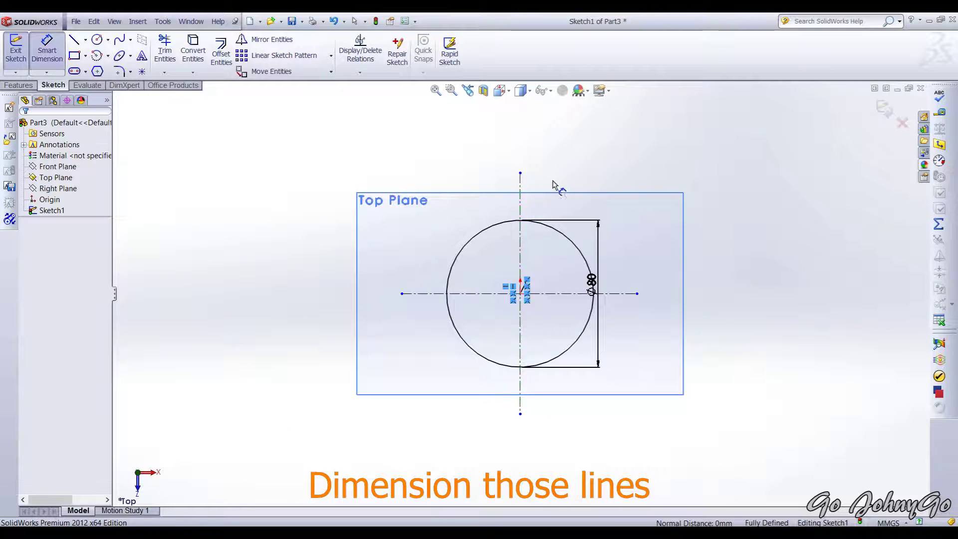
{"action": "left_click", "coordinate": [520, 187]}
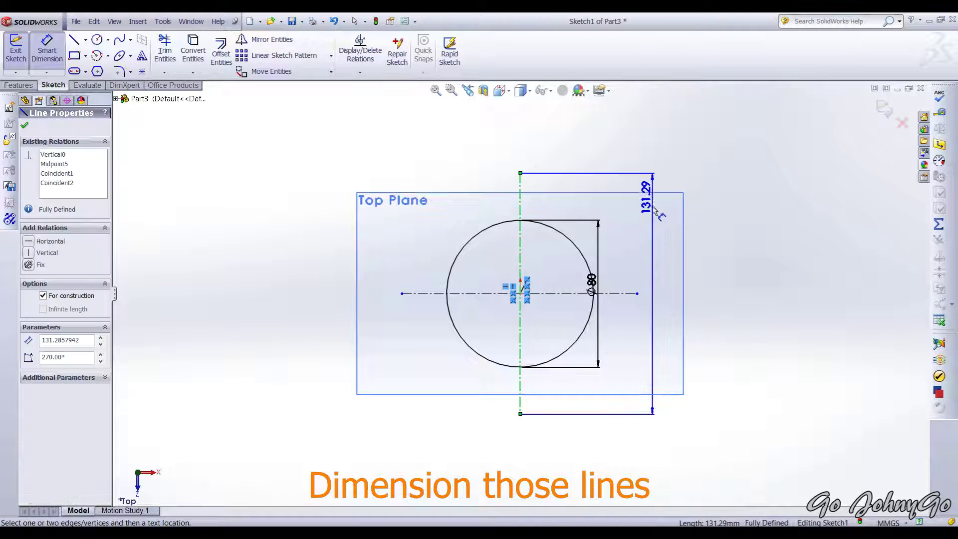
{"action": "left_click", "coordinate": [658, 252]}
{"action": "type", "text": "100"}
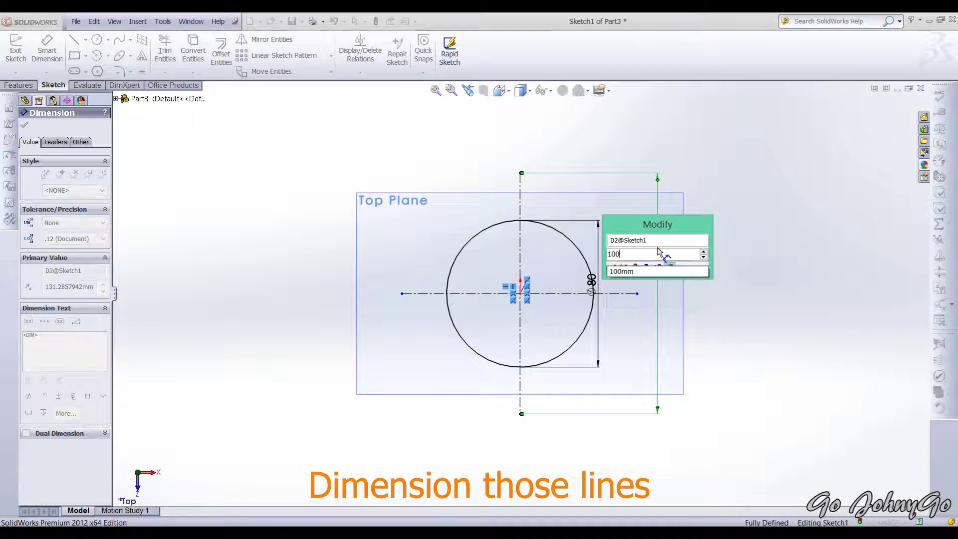
{"action": "key", "text": "Return"}
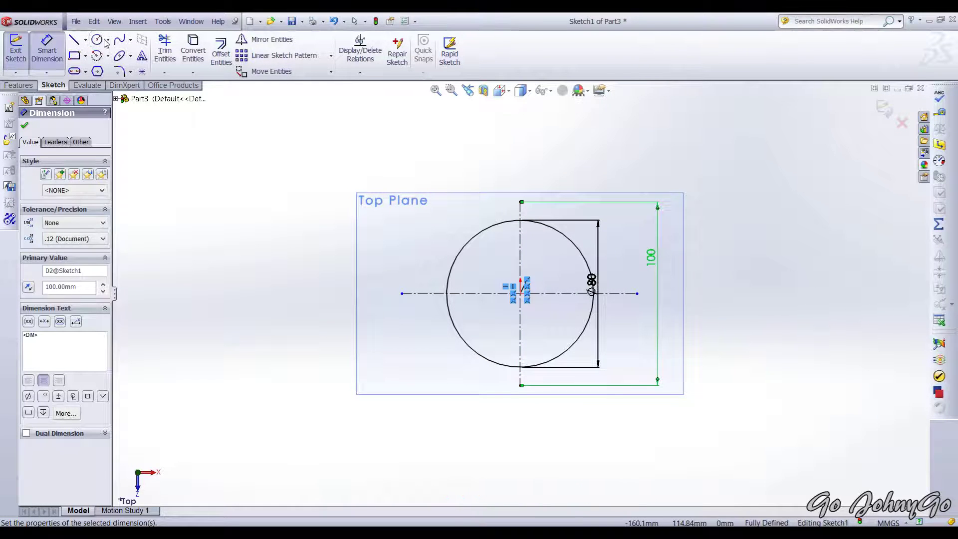
Sketch a small and a larger concentric circle at each end of the vertical centerline.
{"action": "left_click", "coordinate": [97, 40]}
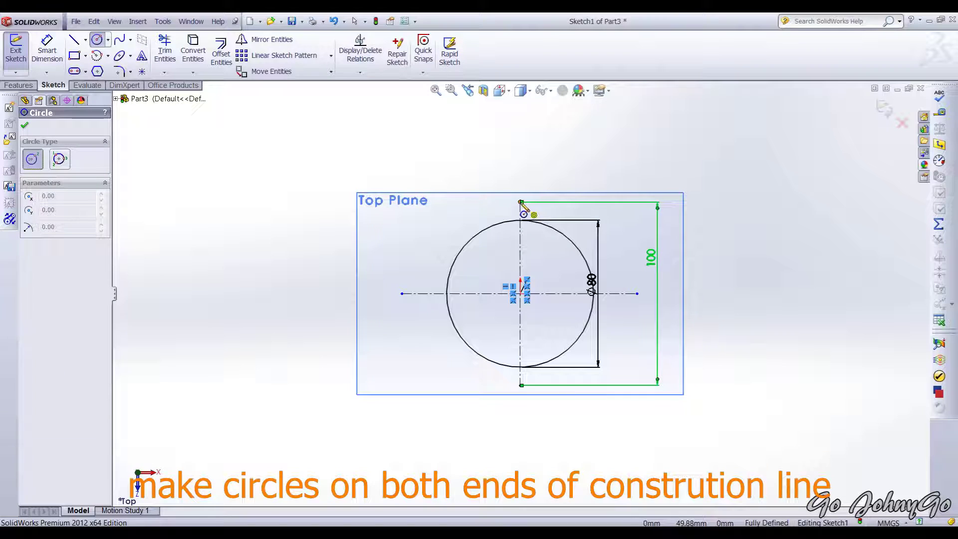
{"action": "left_click", "coordinate": [521, 202]}
{"action": "left_click", "coordinate": [547, 199]}
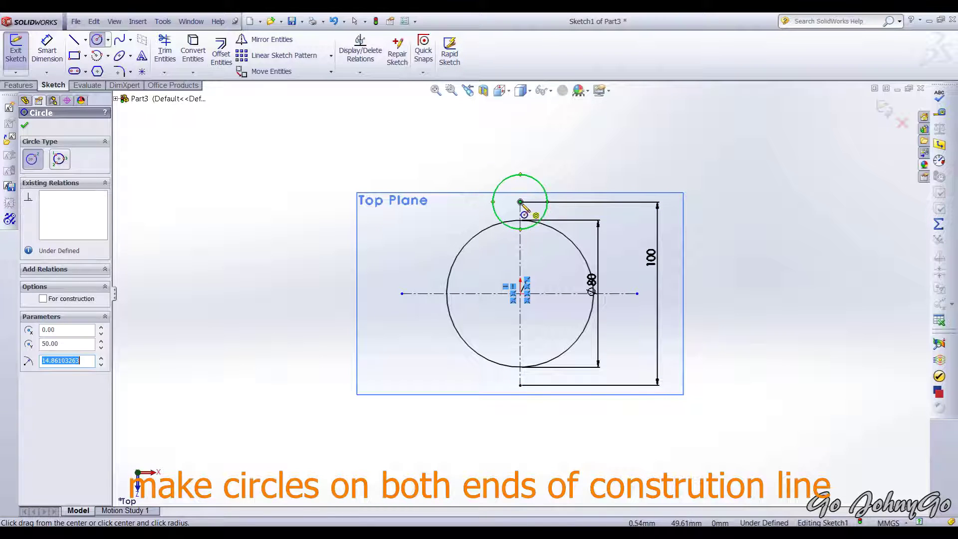
{"action": "left_click", "coordinate": [521, 202]}
{"action": "left_click", "coordinate": [556, 167]}
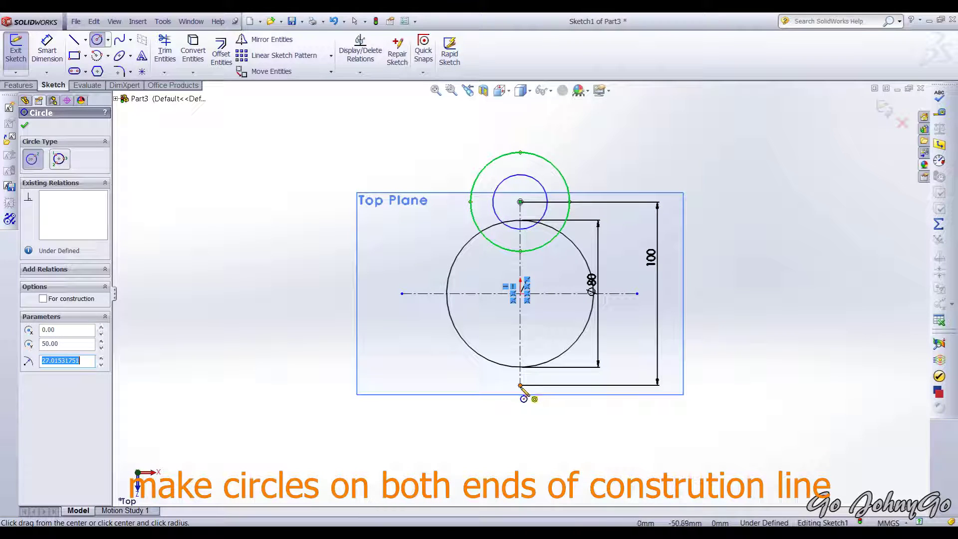
{"action": "left_click", "coordinate": [521, 386]}
{"action": "left_click", "coordinate": [553, 405]}
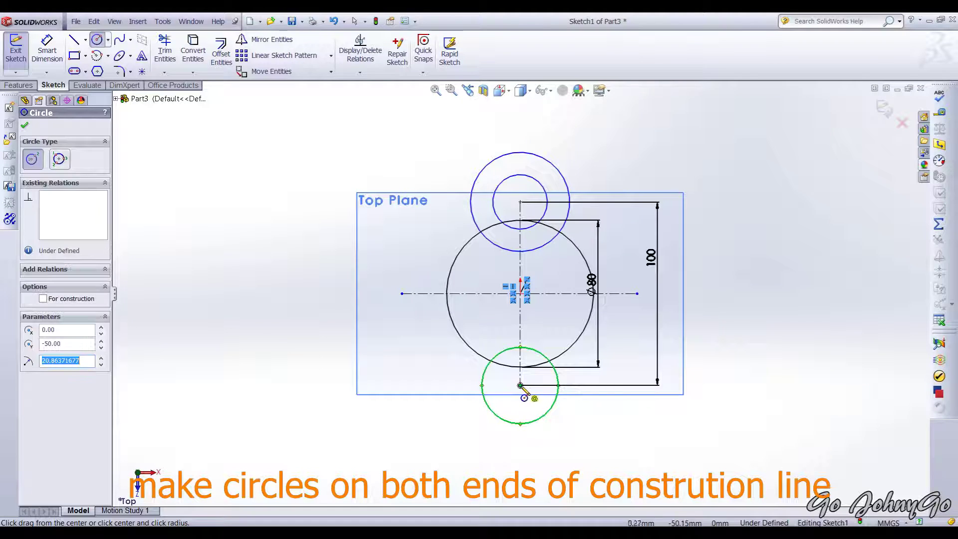
{"action": "left_click", "coordinate": [521, 386]}
{"action": "left_click", "coordinate": [577, 423]}
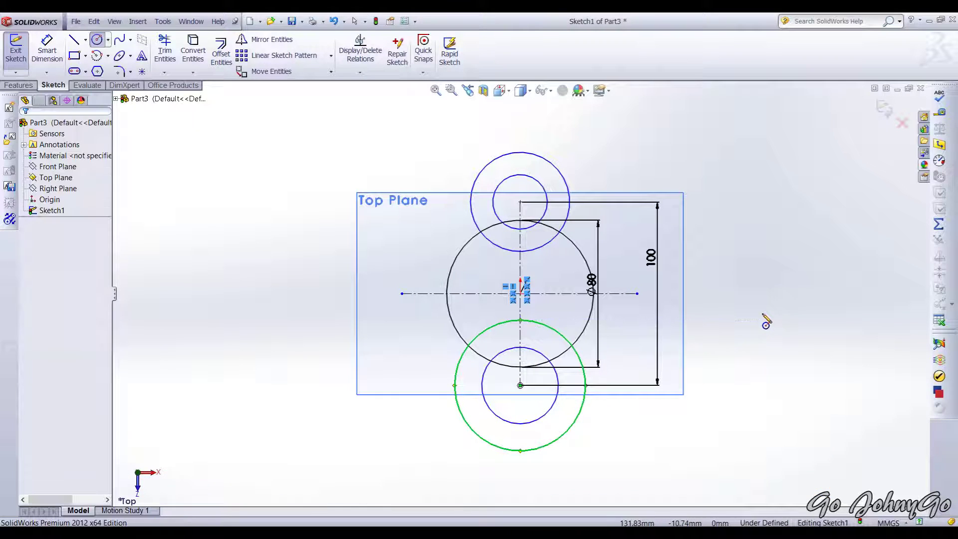
{"action": "key", "text": "Escape"}
{"action": "left_click", "coordinate": [47, 50]}
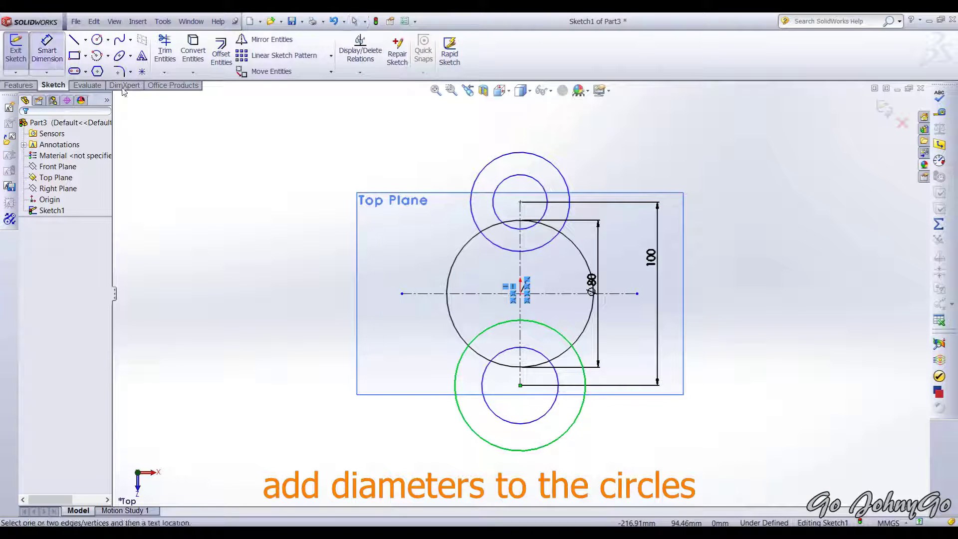
Dimension the small top circle to Ø15 and the larger top circle to Ø44.
{"action": "left_click", "coordinate": [541, 184]}
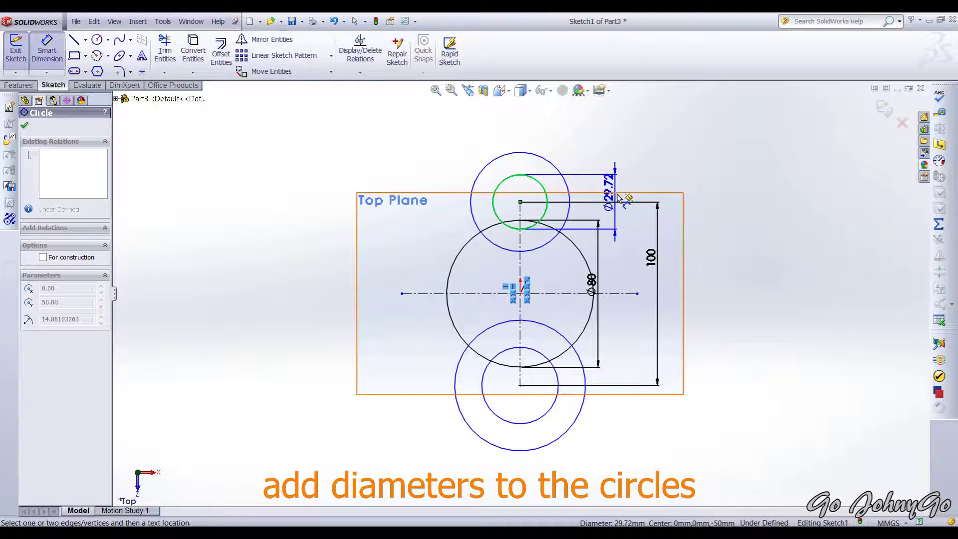
{"action": "left_click", "coordinate": [621, 197]}
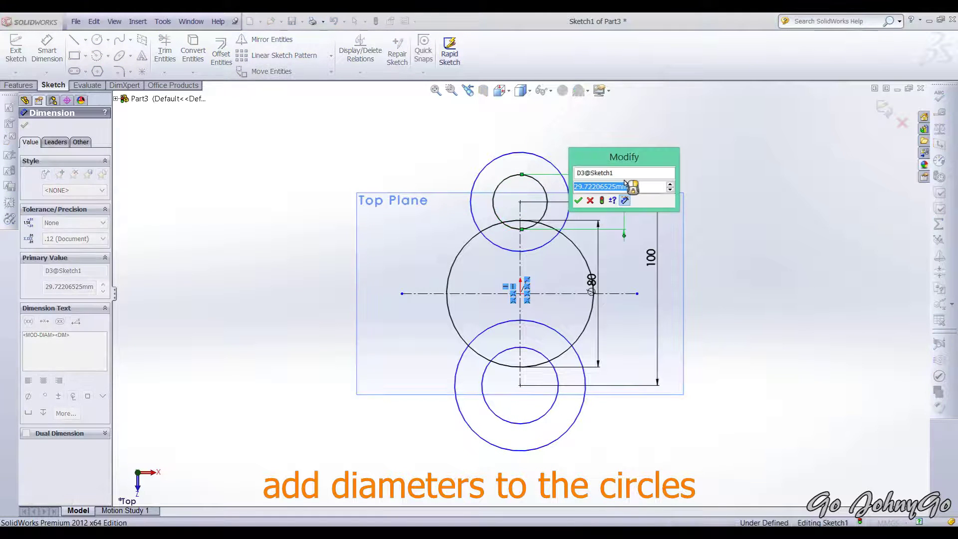
{"action": "type", "text": "15"}
{"action": "key", "text": "Return"}
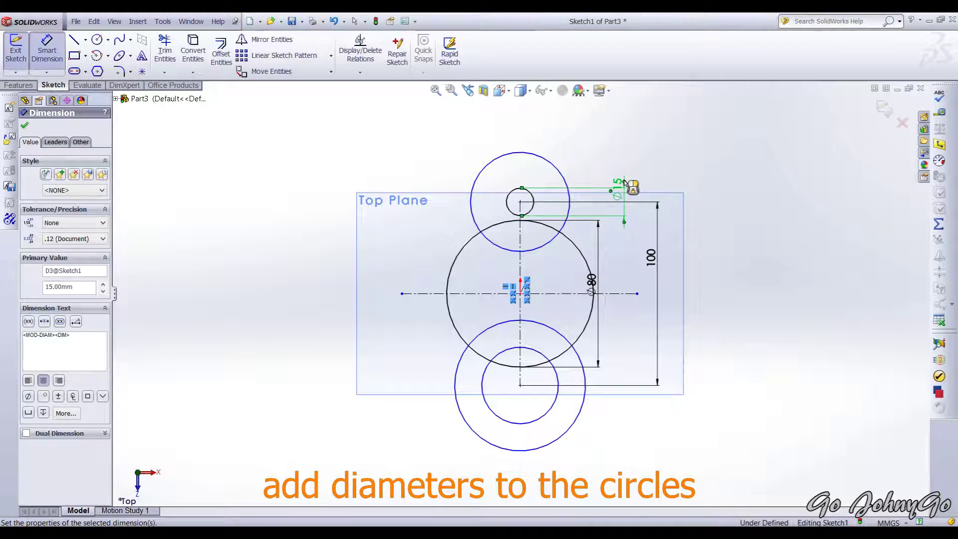
{"action": "left_click", "coordinate": [560, 180]}
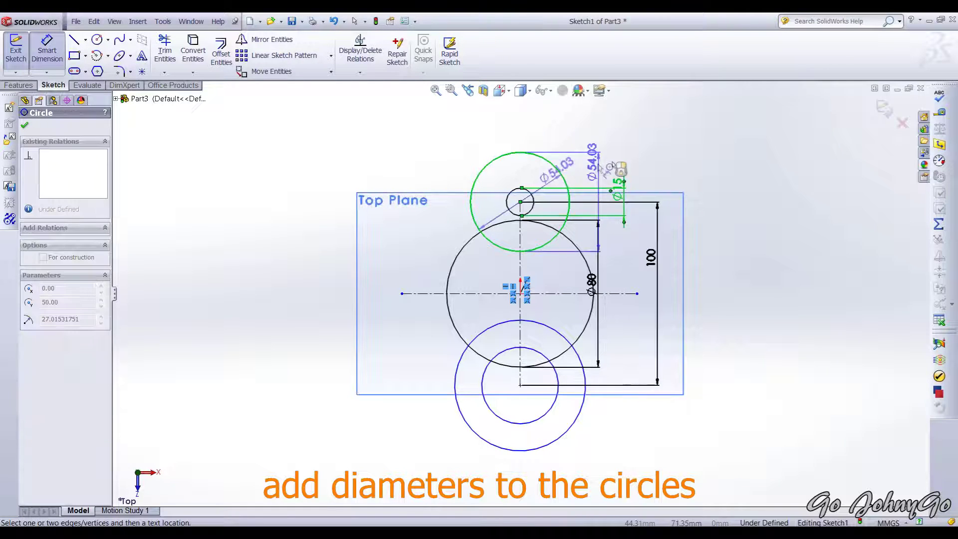
{"action": "left_click", "coordinate": [649, 169]}
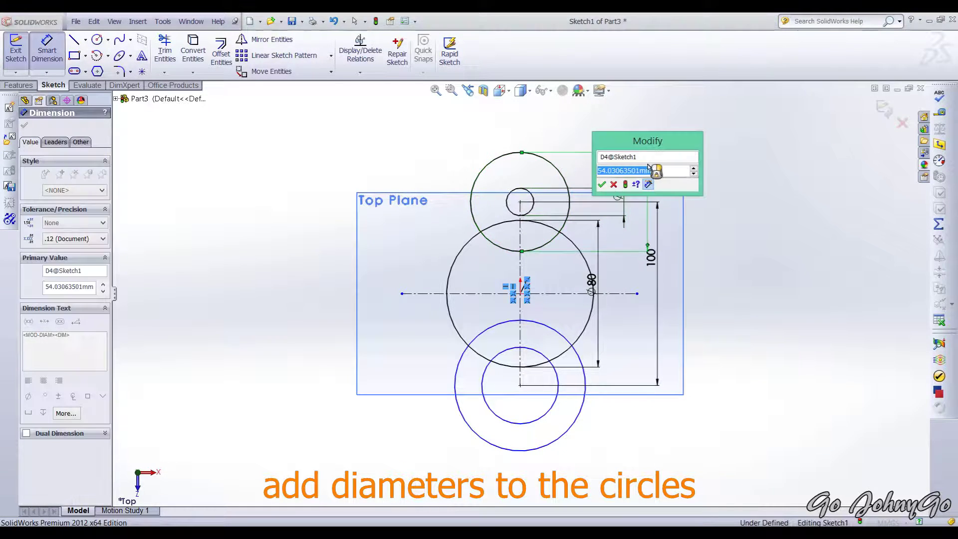
{"action": "type", "text": "45"}
{"action": "key", "text": "Return"}
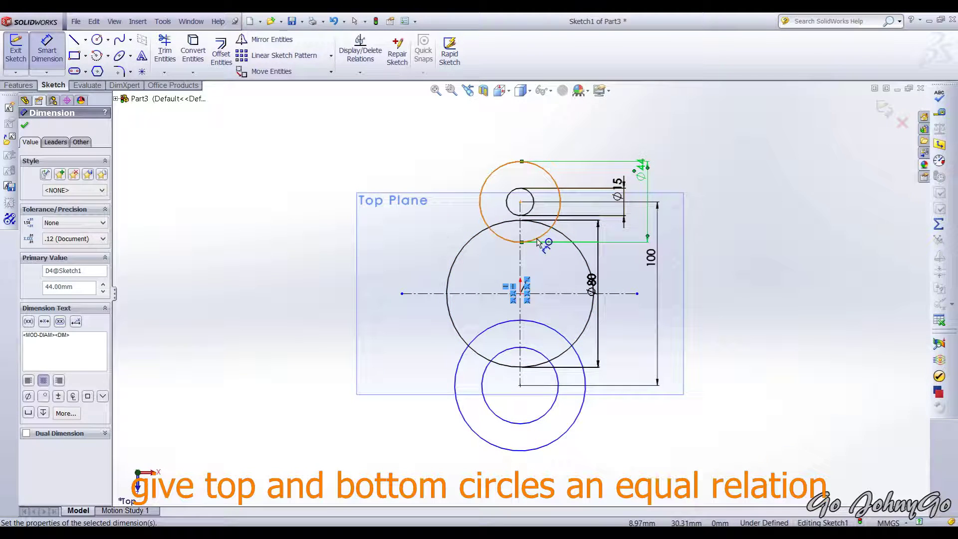
{"action": "key", "text": "Escape"}
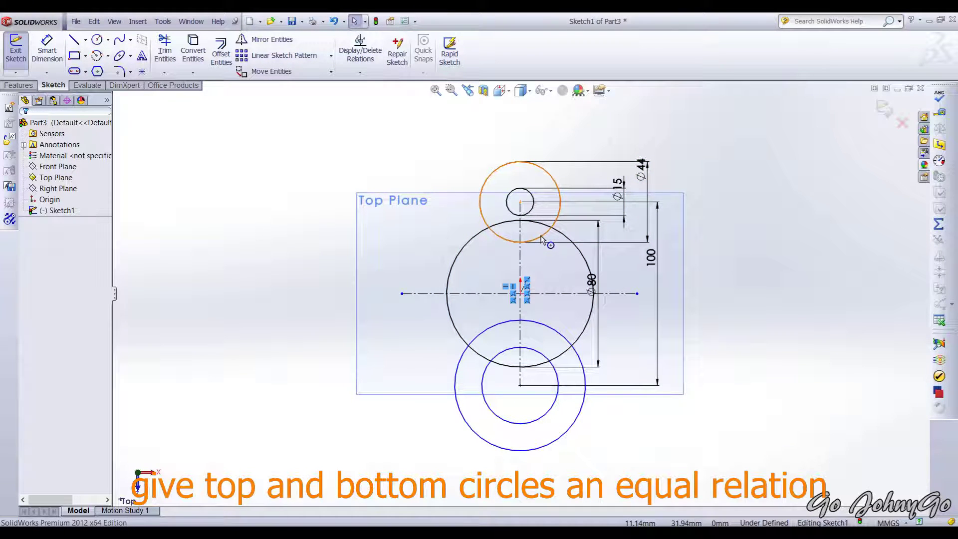
{"action": "left_click", "coordinate": [542, 240]}
{"action": "left_click", "coordinate": [567, 342], "text": "ctrl"}
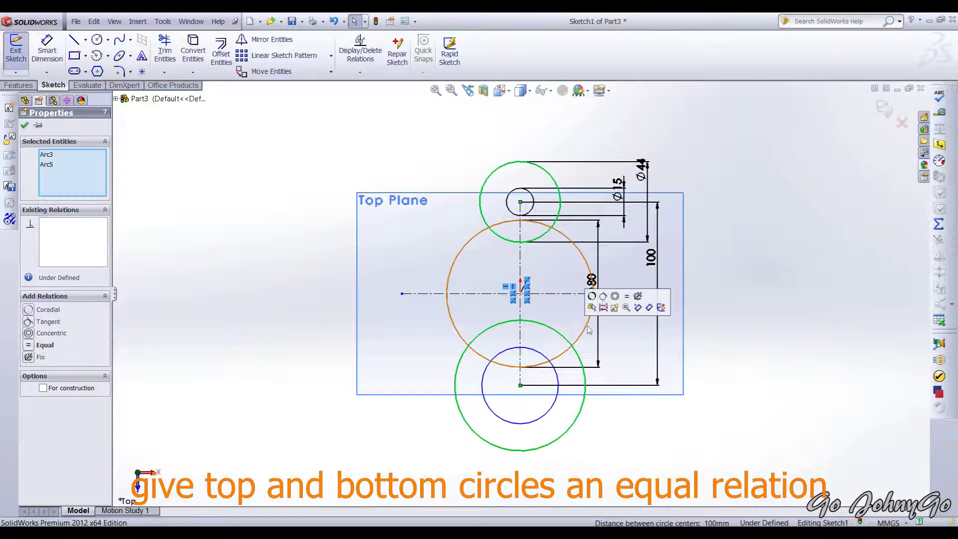
Add Equal relations matching the bottom large and small circles to the top Ø44 and Ø15 circles.
{"action": "left_click", "coordinate": [627, 296]}
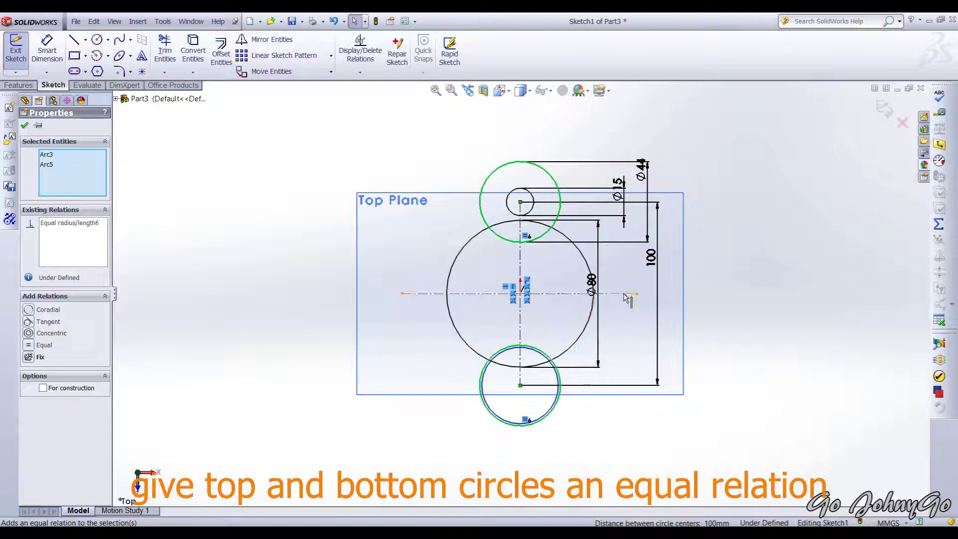
{"action": "left_click", "coordinate": [528, 214]}
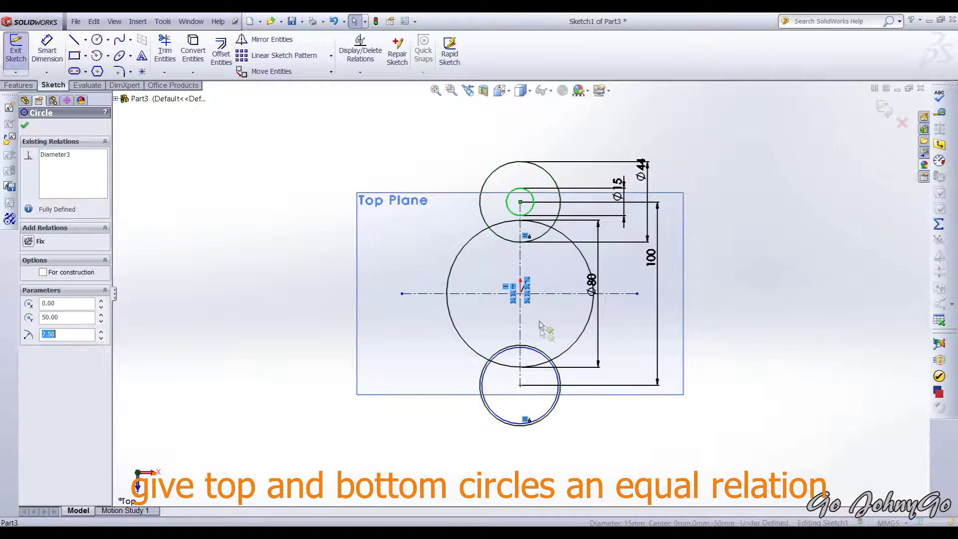
{"action": "left_click", "coordinate": [539, 355], "text": "ctrl"}
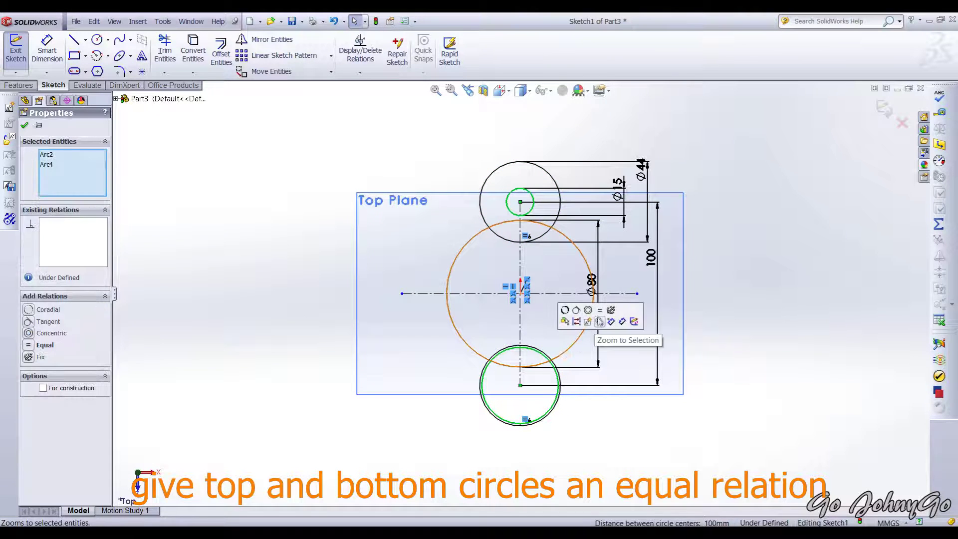
{"action": "left_click", "coordinate": [599, 316]}
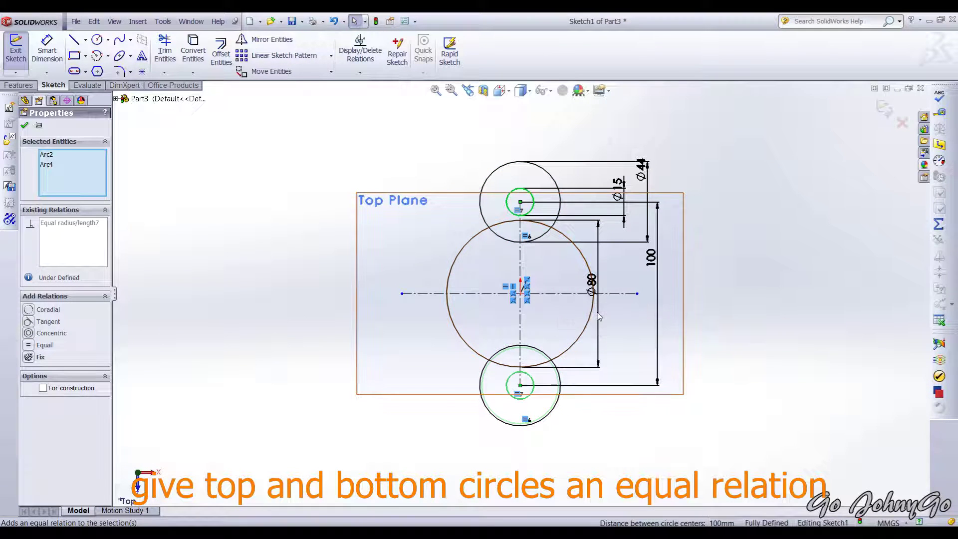
{"action": "left_click", "coordinate": [769, 330]}
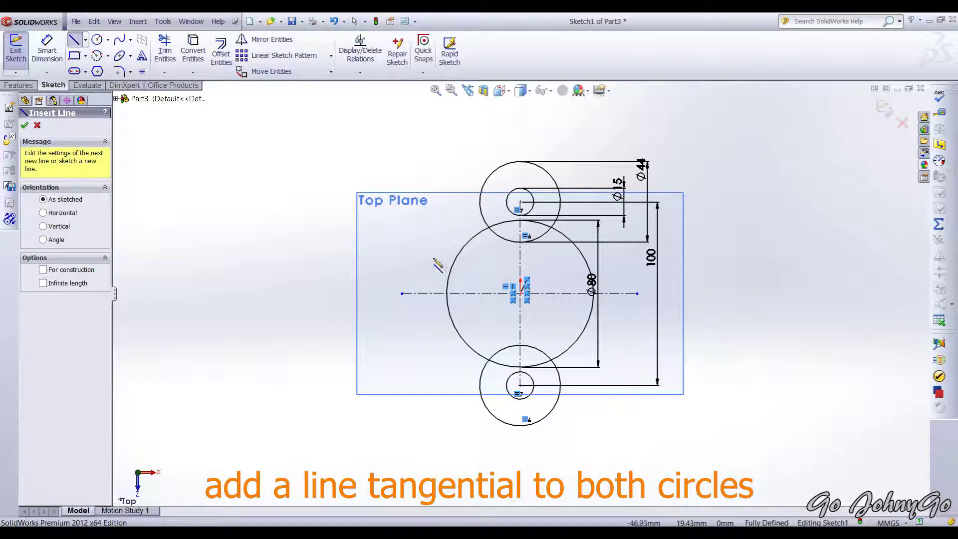
Draw a left-side line tangent to both the Ø80 circle and the upper Ø44 circle.
{"action": "left_click", "coordinate": [451, 266]}
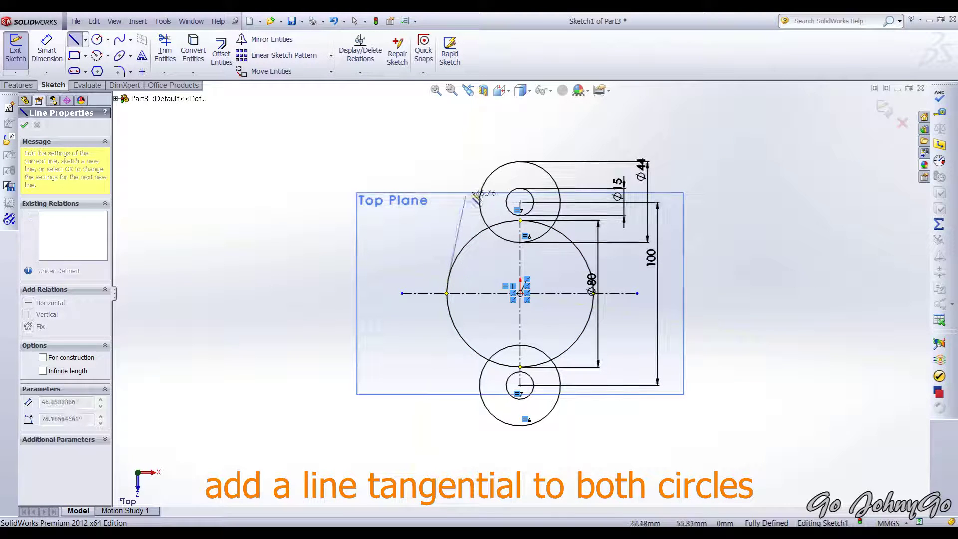
{"action": "left_click", "coordinate": [482, 188]}
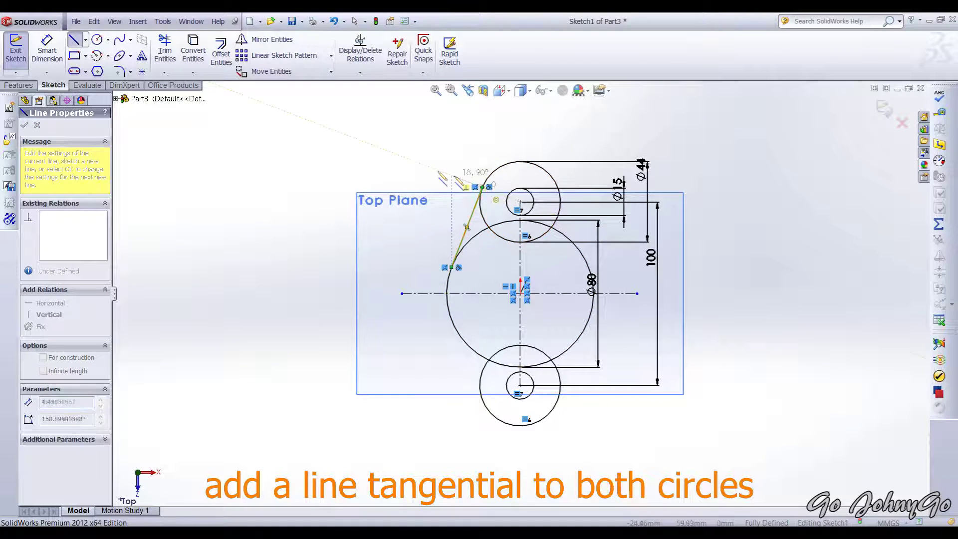
{"action": "key", "text": "Escape"}
{"action": "key", "text": "Escape"}
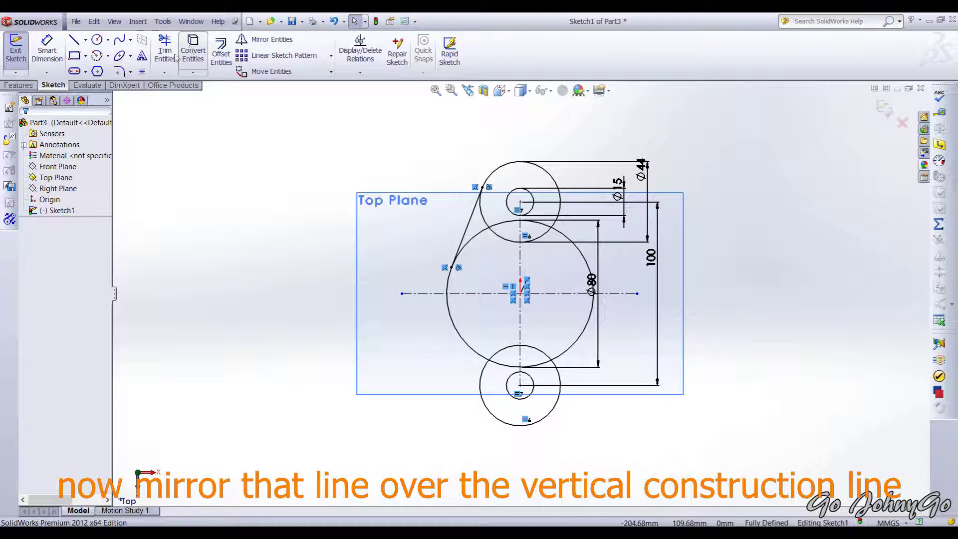
Mirror the left tangent line about the vertical centerline onto the right side.
{"action": "left_click", "coordinate": [262, 39]}
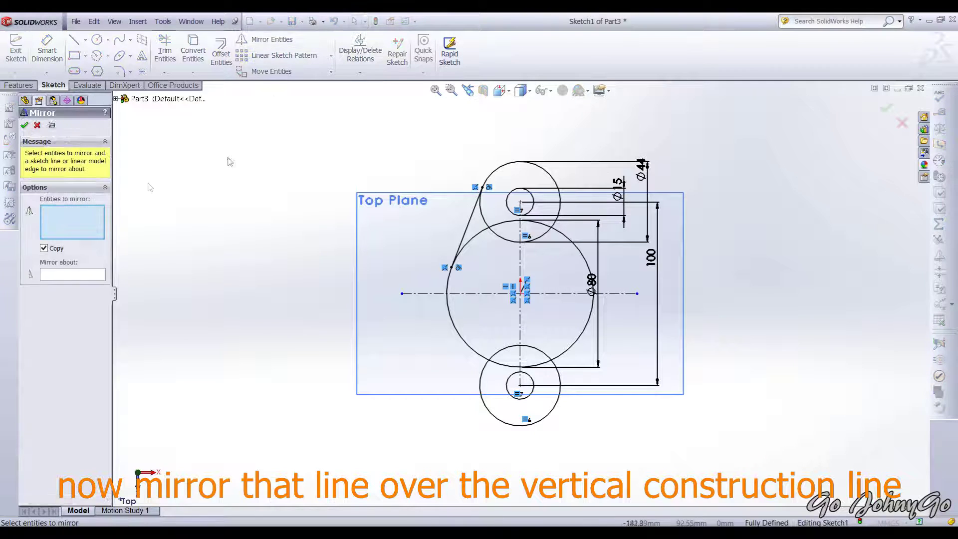
{"action": "left_click", "coordinate": [469, 222]}
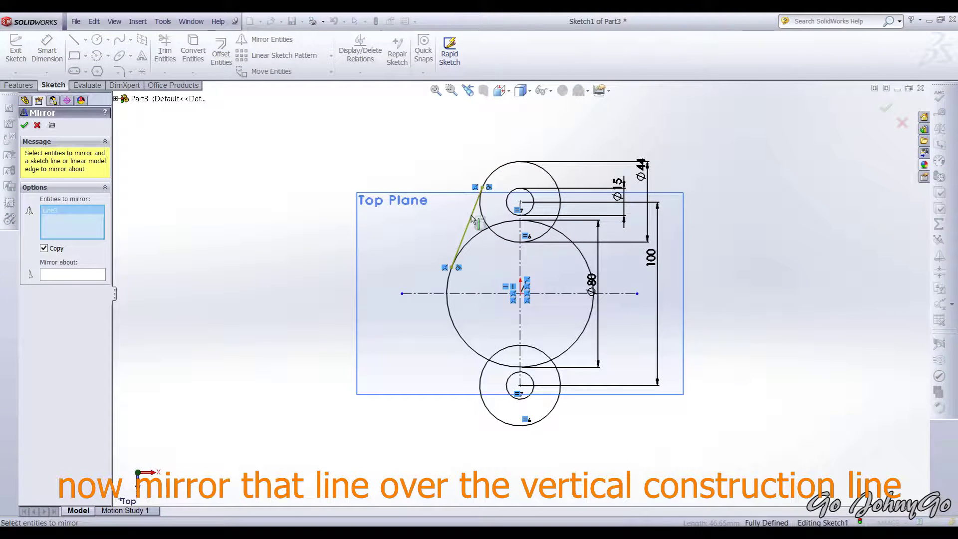
{"action": "left_click", "coordinate": [95, 276]}
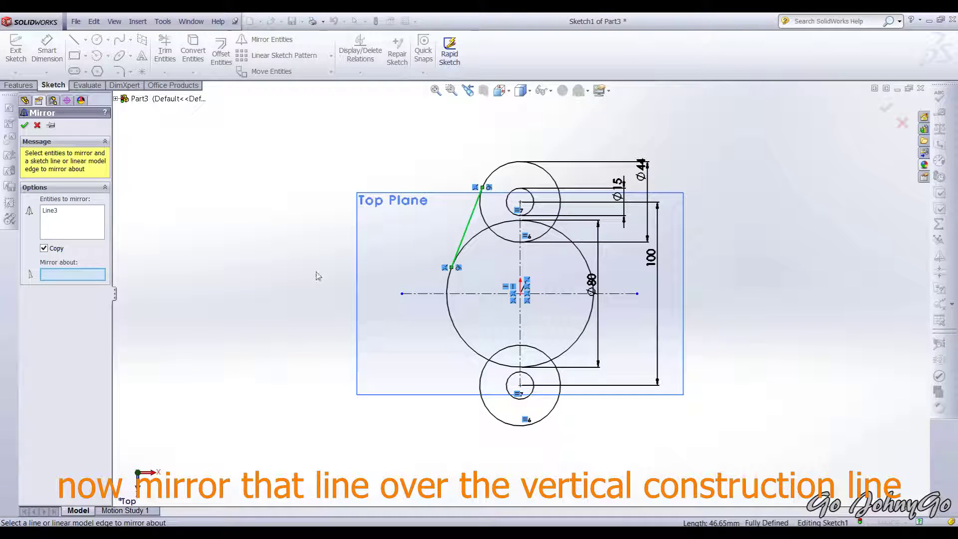
{"action": "left_click", "coordinate": [521, 257]}
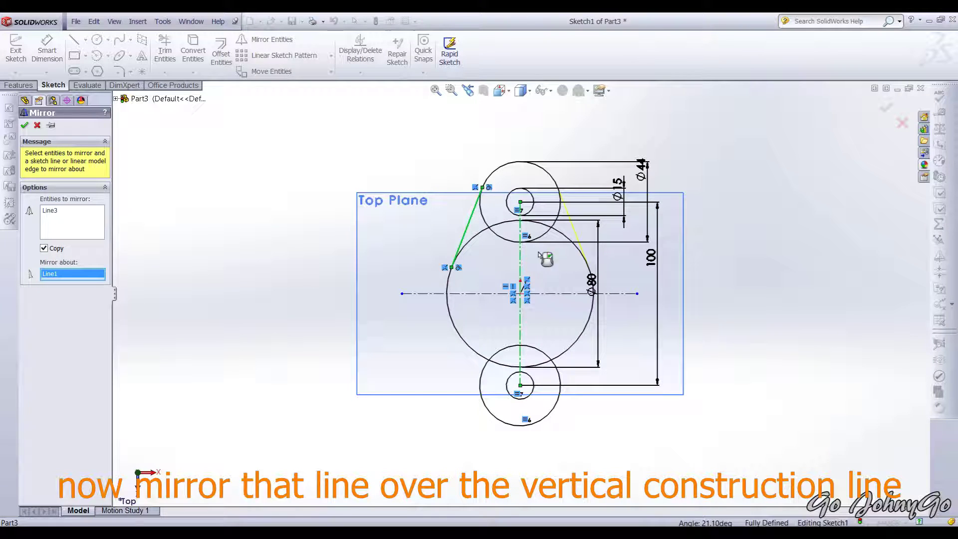
{"action": "left_click", "coordinate": [886, 110]}
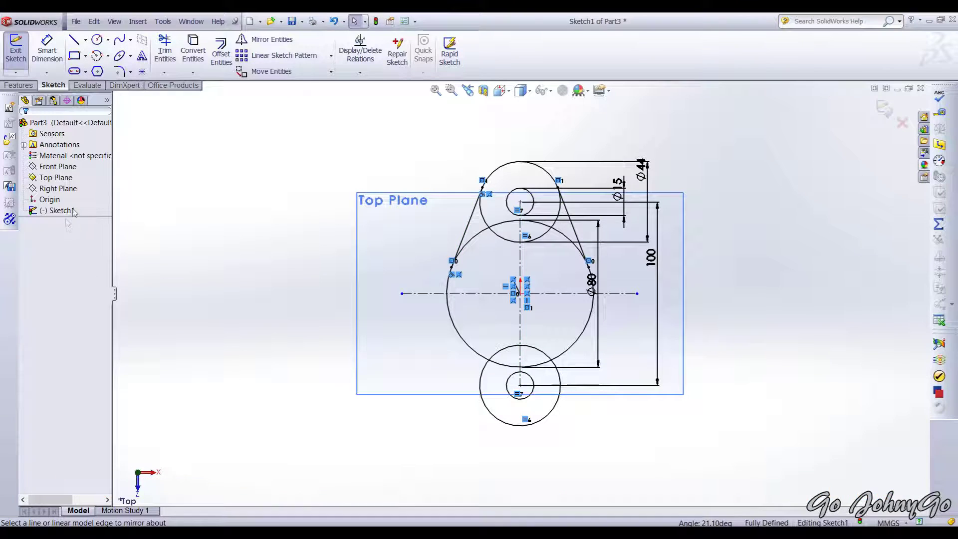
Mirror both upper tangent lines about the horizontal centerline down to the bottom circles.
{"action": "left_click", "coordinate": [270, 40]}
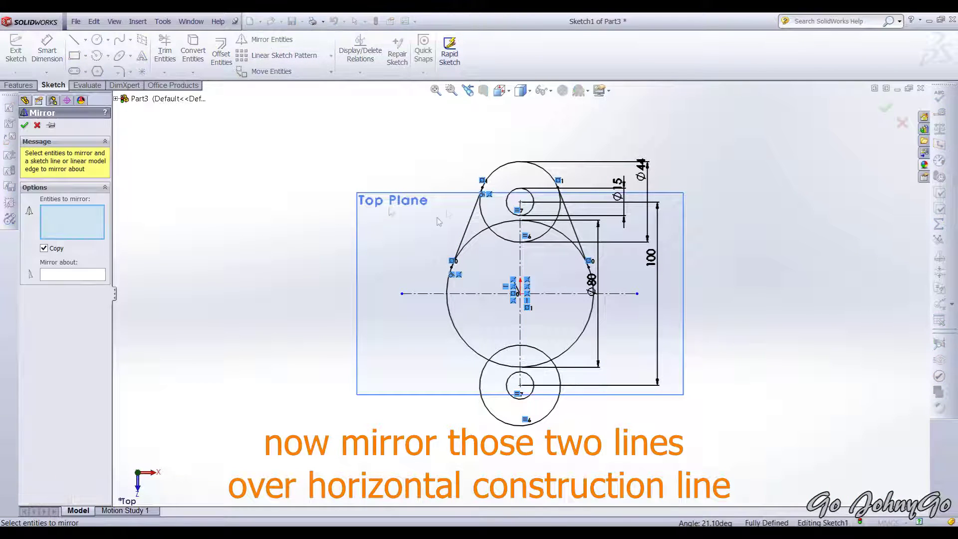
{"action": "left_click", "coordinate": [471, 219]}
{"action": "left_click", "coordinate": [573, 230]}
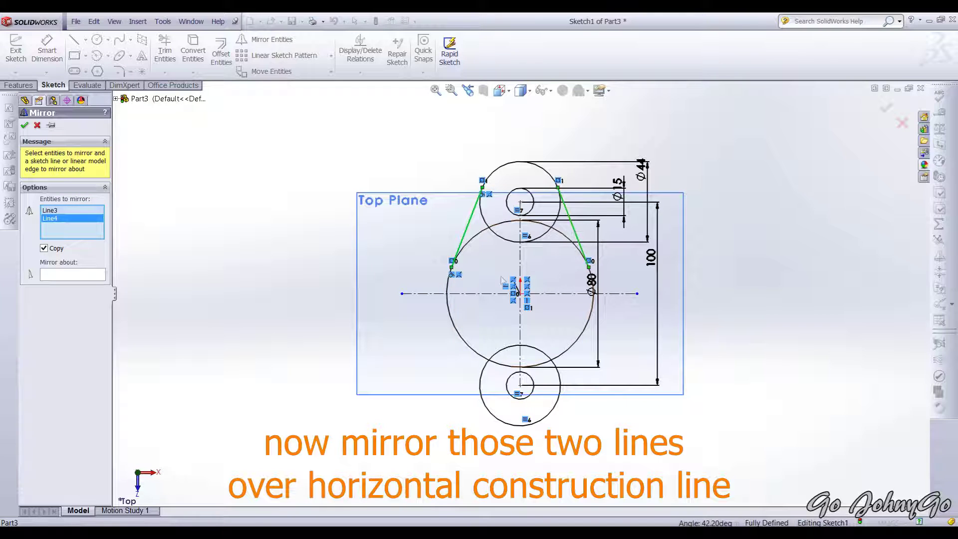
{"action": "left_click", "coordinate": [94, 276]}
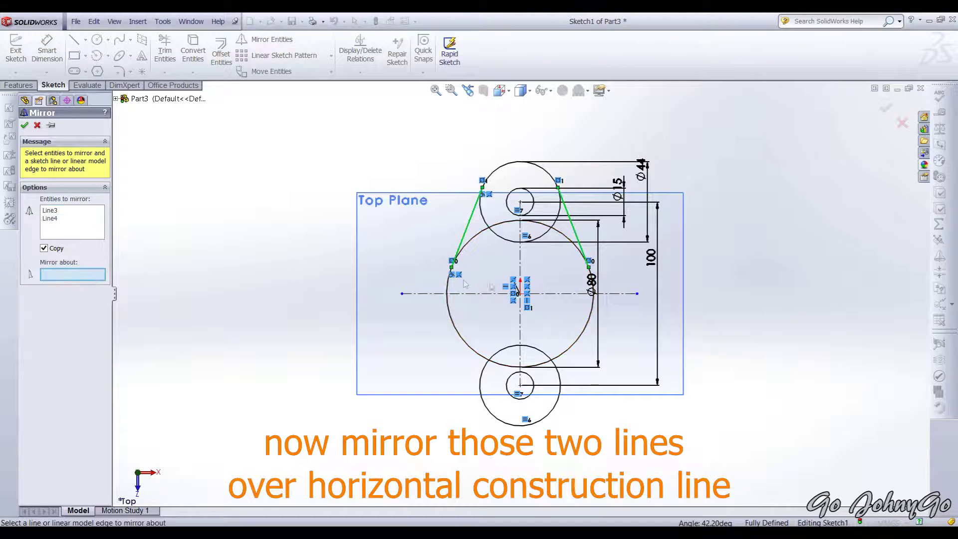
{"action": "left_click", "coordinate": [492, 294]}
{"action": "left_click", "coordinate": [886, 113]}
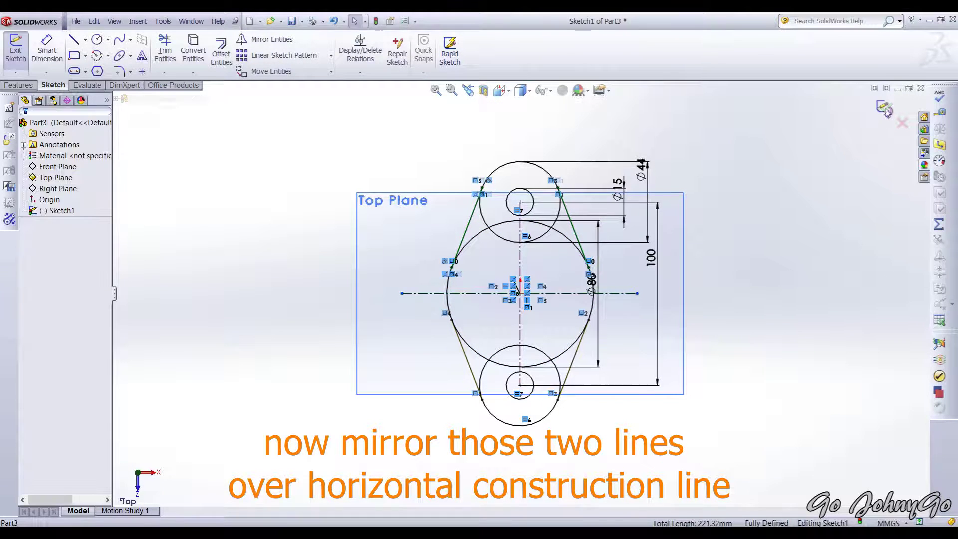
{"action": "left_click", "coordinate": [163, 55]}
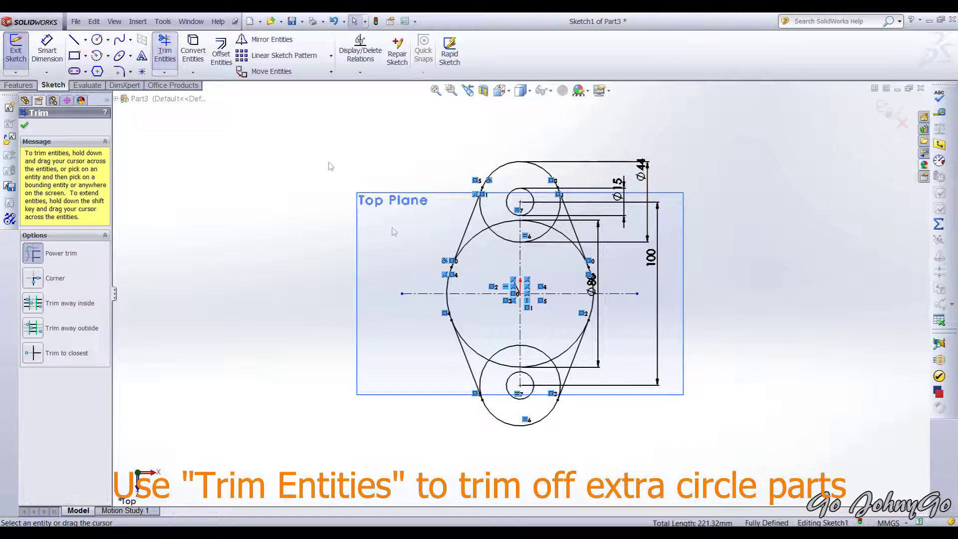
Power-trim the excess Ø80 and Ø44 arcs into a closed lug outline, then exit the sketch.
{"action": "mouse_move", "coordinate": [483, 220]}
{"action": "left_mouse_down"}
{"action": "mouse_move", "coordinate": [527, 256]}
{"action": "mouse_move", "coordinate": [547, 227]}
{"action": "left_mouse_up"}
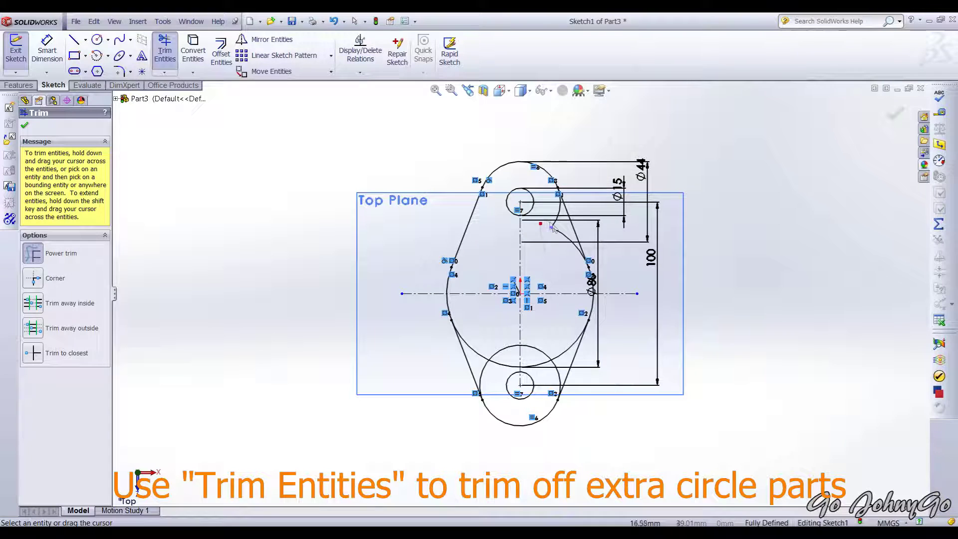
{"action": "left_click_drag", "start_coordinate": [482, 353], "coordinate": [503, 348]}
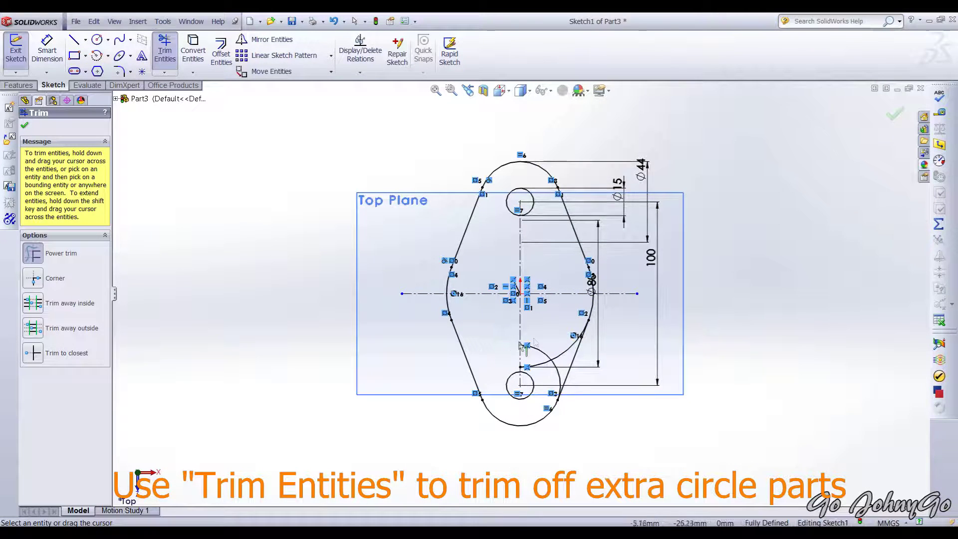
{"action": "mouse_move", "coordinate": [543, 348]}
{"action": "left_mouse_down"}
{"action": "mouse_move", "coordinate": [557, 362]}
{"action": "mouse_move", "coordinate": [568, 345]}
{"action": "left_mouse_up"}
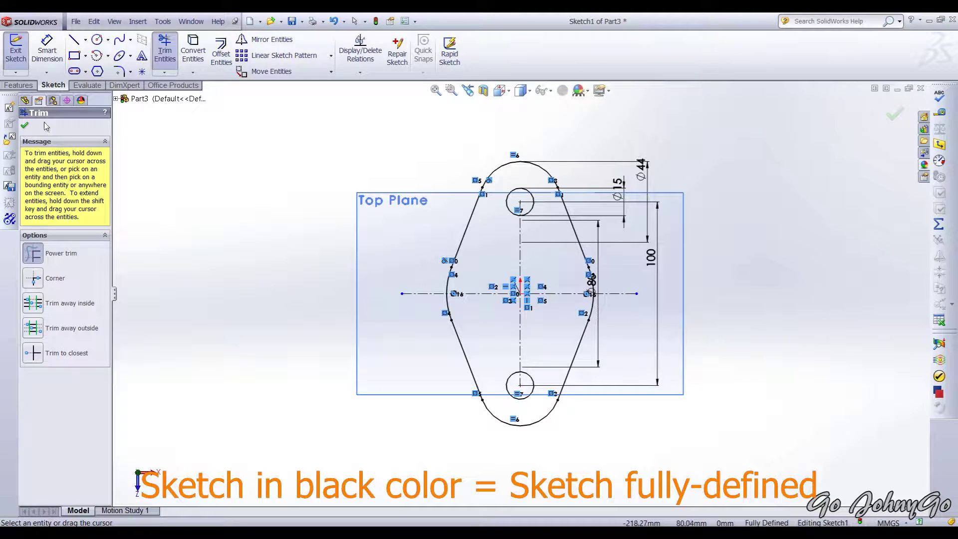
{"action": "left_click", "coordinate": [25, 127]}
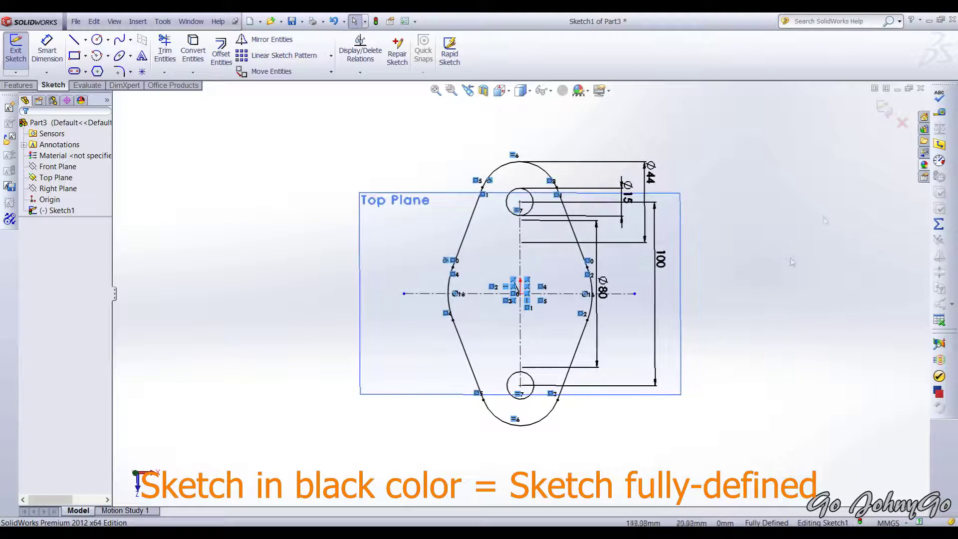
{"action": "left_click", "coordinate": [885, 114]}
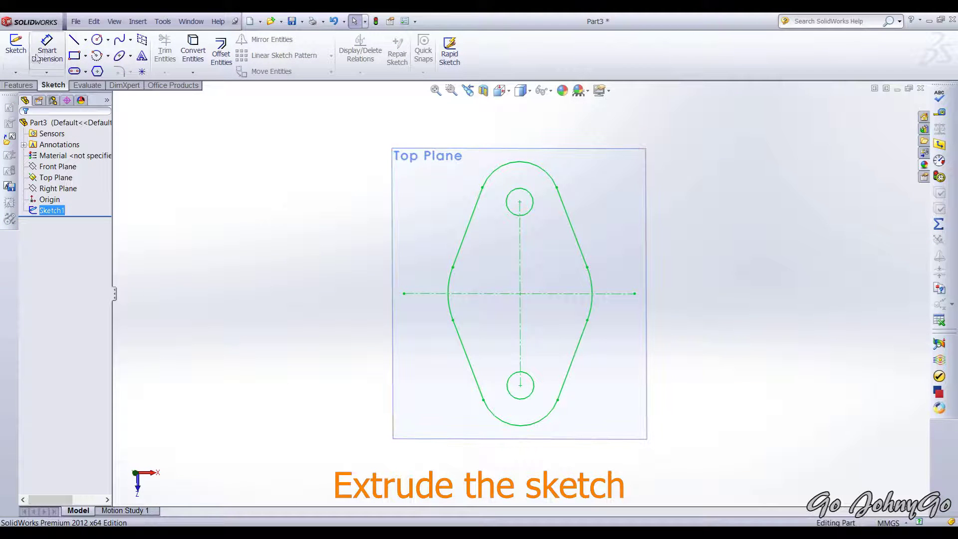
Extrude Sketch1 18 mm as Boss-Extrude1, forming the base plate with two through-holes.
{"action": "left_click", "coordinate": [20, 86]}
{"action": "left_click", "coordinate": [20, 50]}
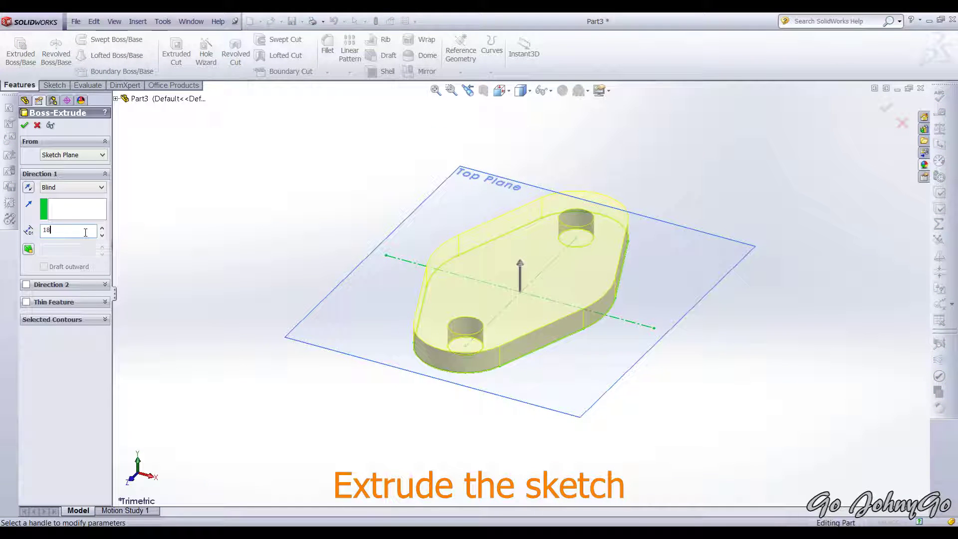
{"action": "key", "text": "Return"}
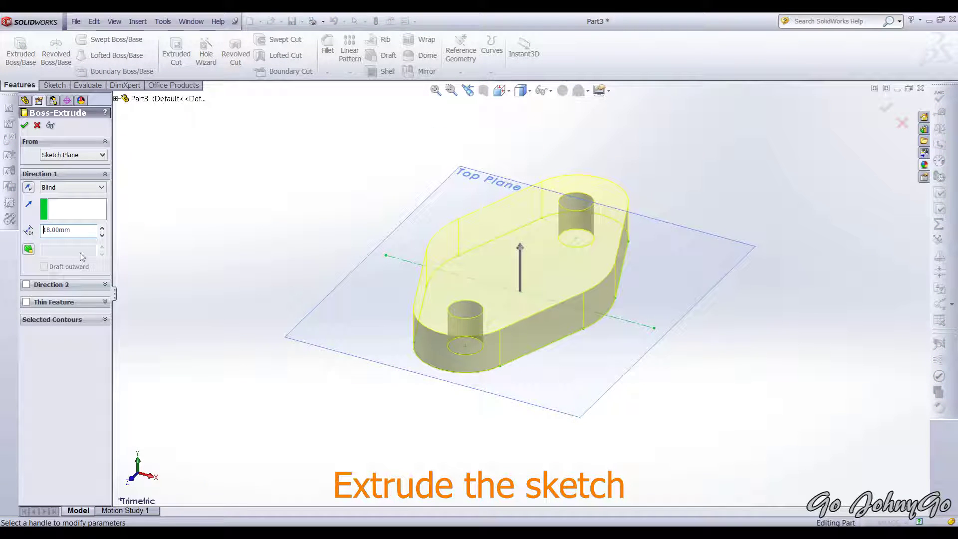
{"action": "left_click", "coordinate": [891, 110]}
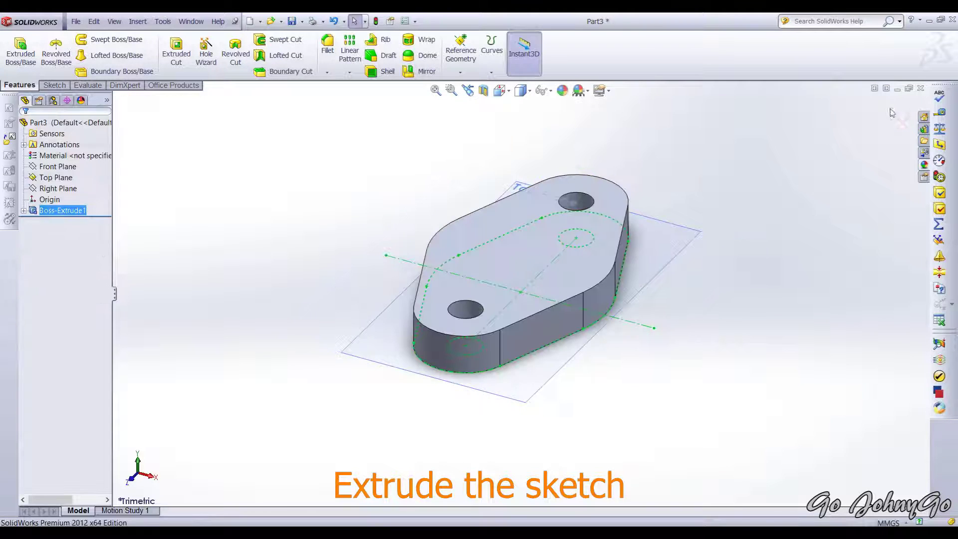
{"action": "left_click", "coordinate": [779, 331]}
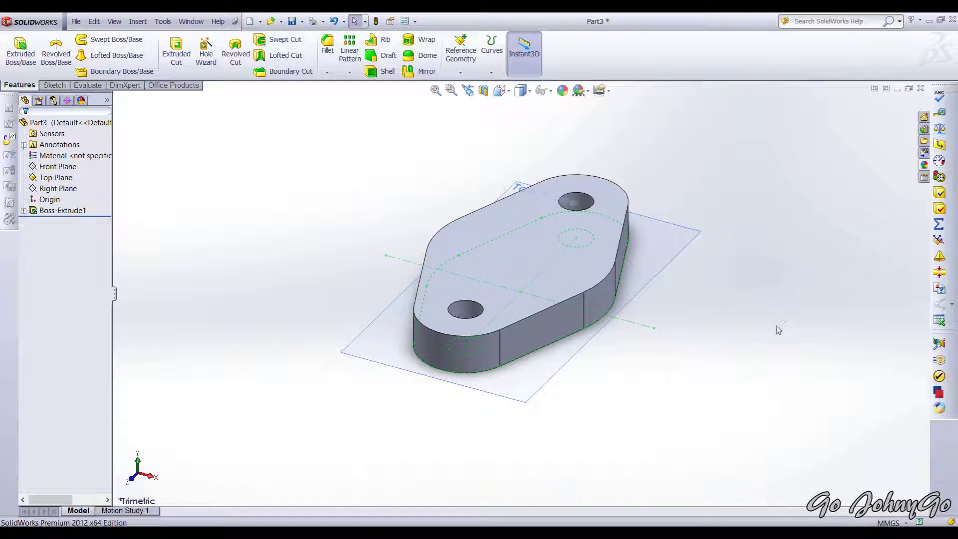
Open Sketch2 on the Front Plane, view it Normal To, and enlarge the plane above the plate.
{"action": "left_click", "coordinate": [62, 166]}
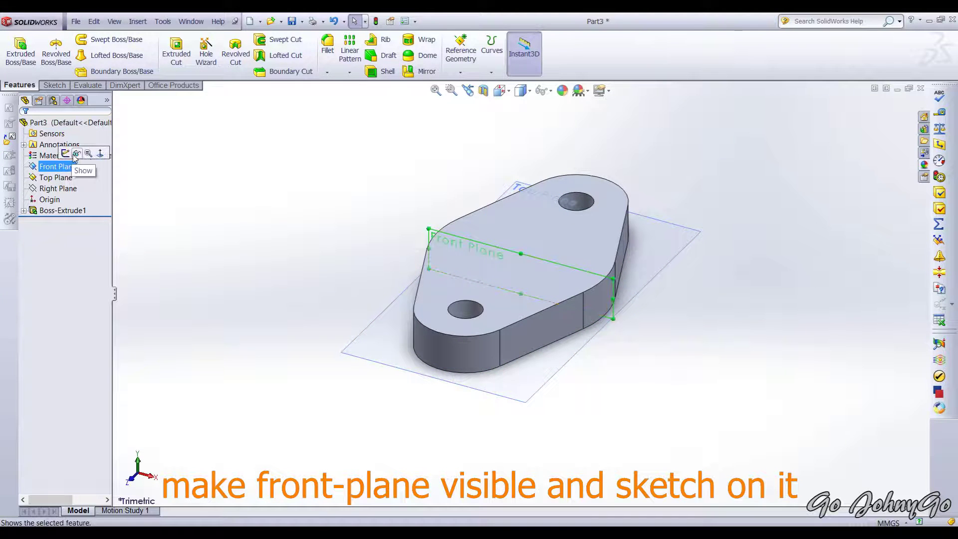
{"action": "right_click", "coordinate": [66, 167]}
{"action": "left_click", "coordinate": [71, 153]}
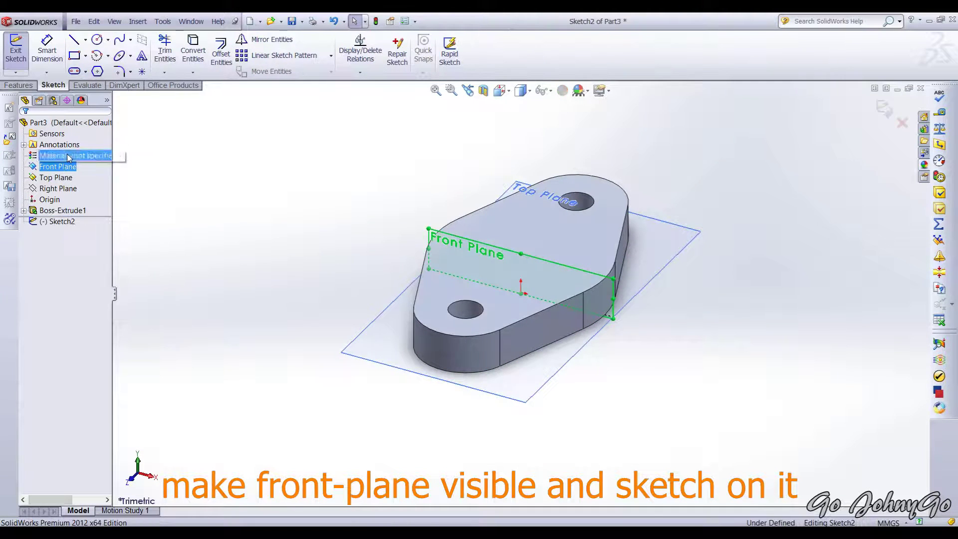
{"action": "key", "text": "space"}
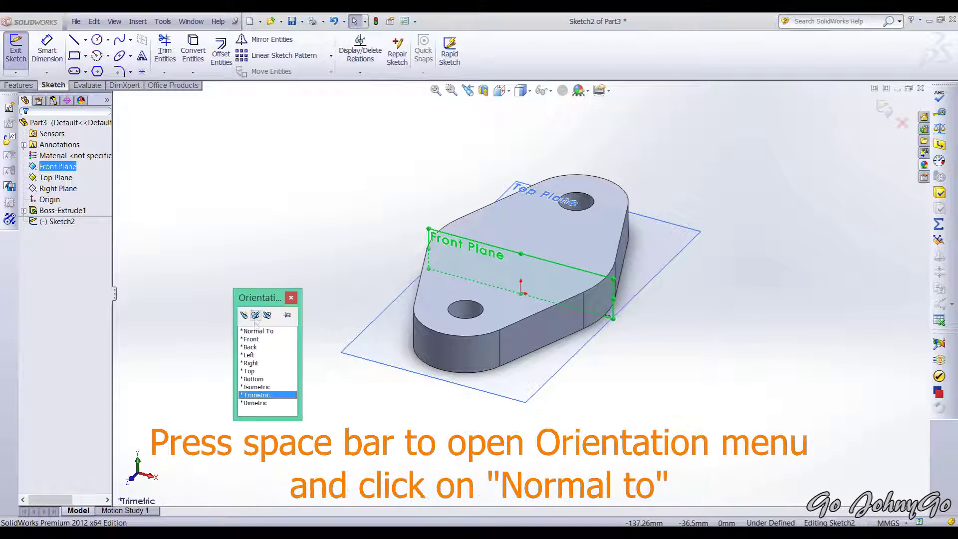
{"action": "left_click", "coordinate": [257, 331]}
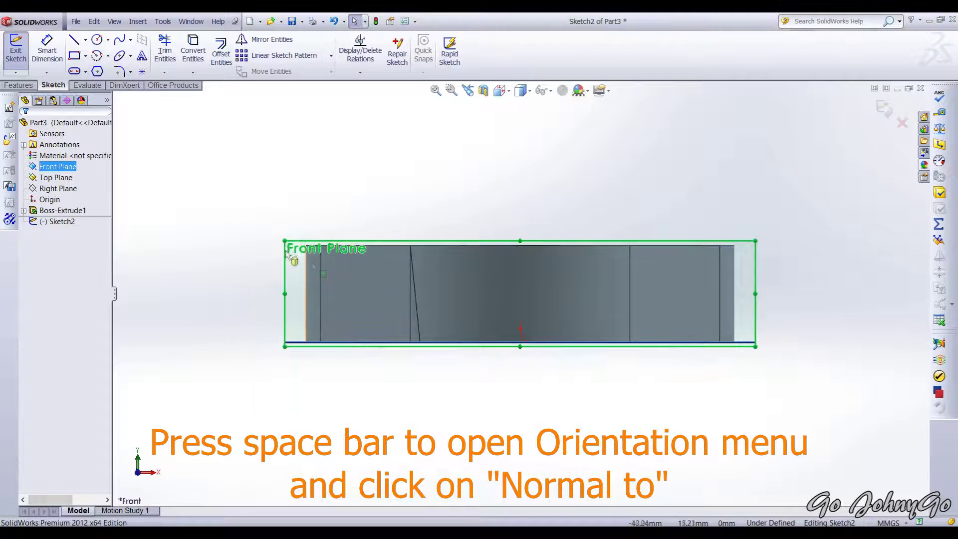
{"action": "left_click_drag", "start_coordinate": [282, 241], "coordinate": [228, 123]}
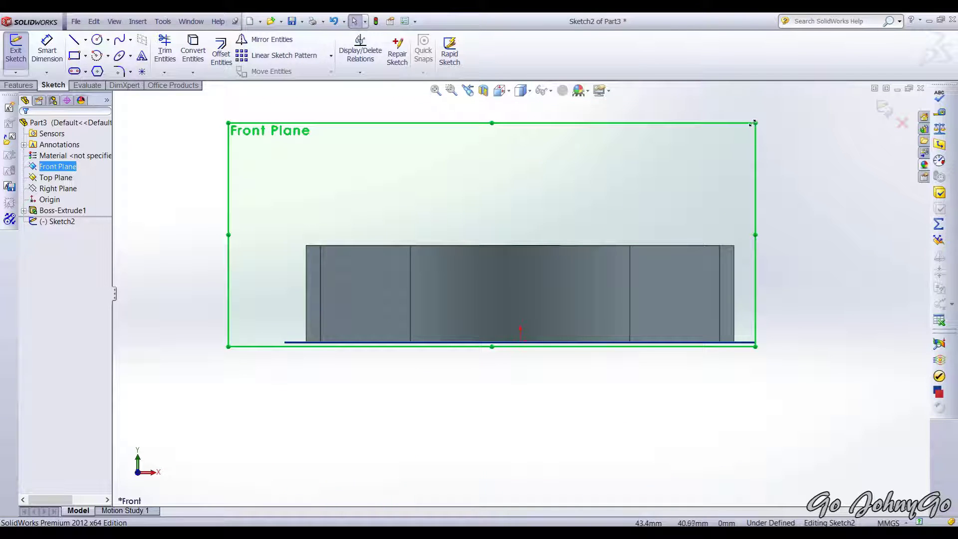
{"action": "left_click_drag", "start_coordinate": [756, 116], "coordinate": [777, 97]}
{"action": "middle_click_drag", "start_coordinate": [819, 188], "coordinate": [825, 254], "text": "ctrl"}
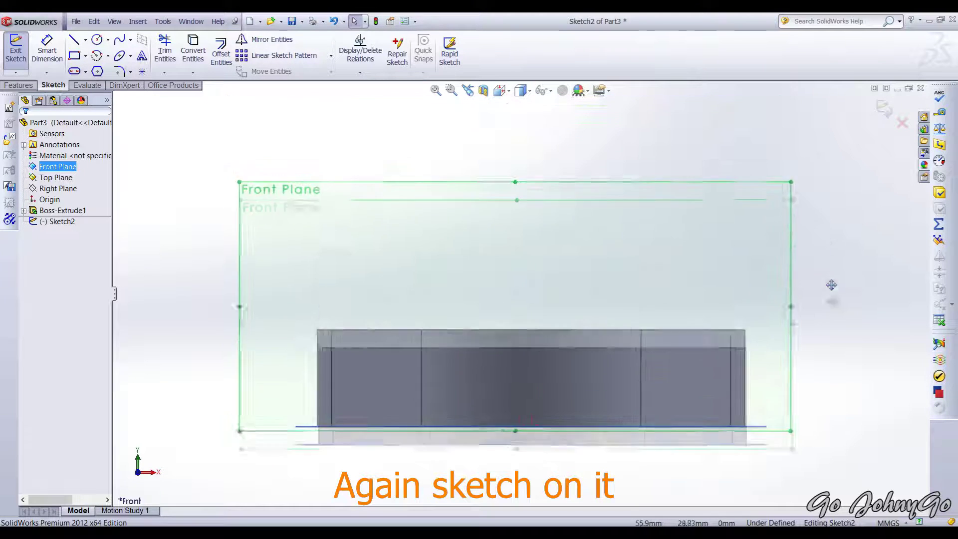
Draw a horizontal line along the base plate's top edge.
{"action": "left_click_drag", "start_coordinate": [794, 217], "coordinate": [813, 125]}
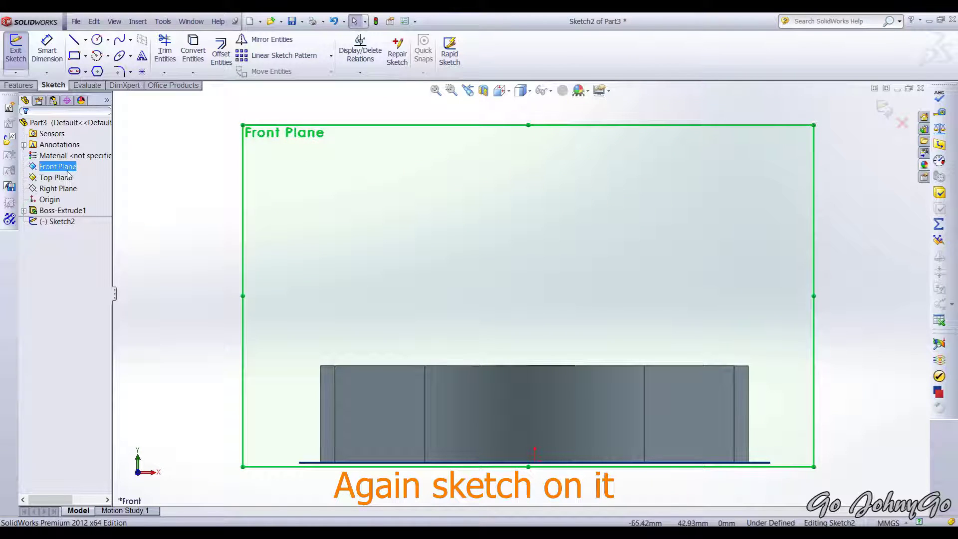
{"action": "left_click", "coordinate": [74, 41]}
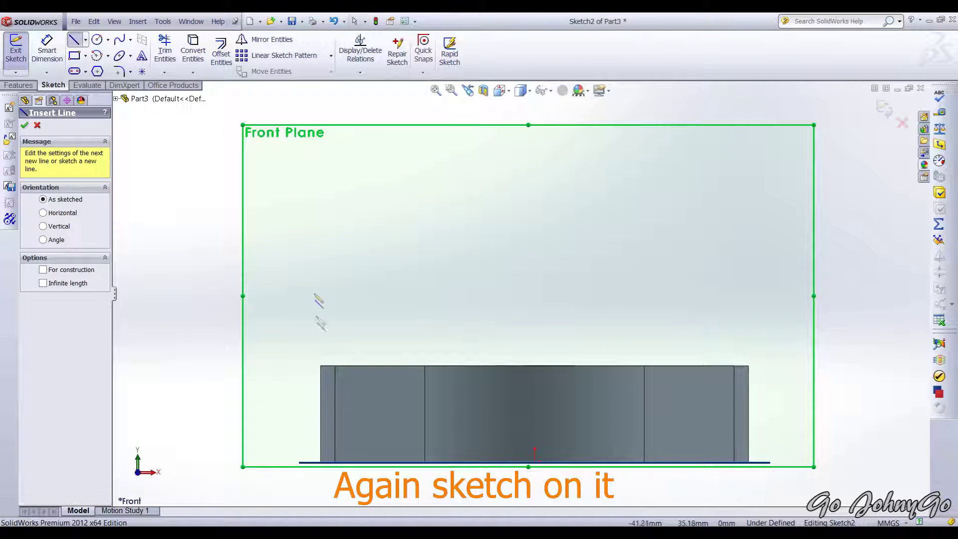
{"action": "left_click", "coordinate": [354, 366]}
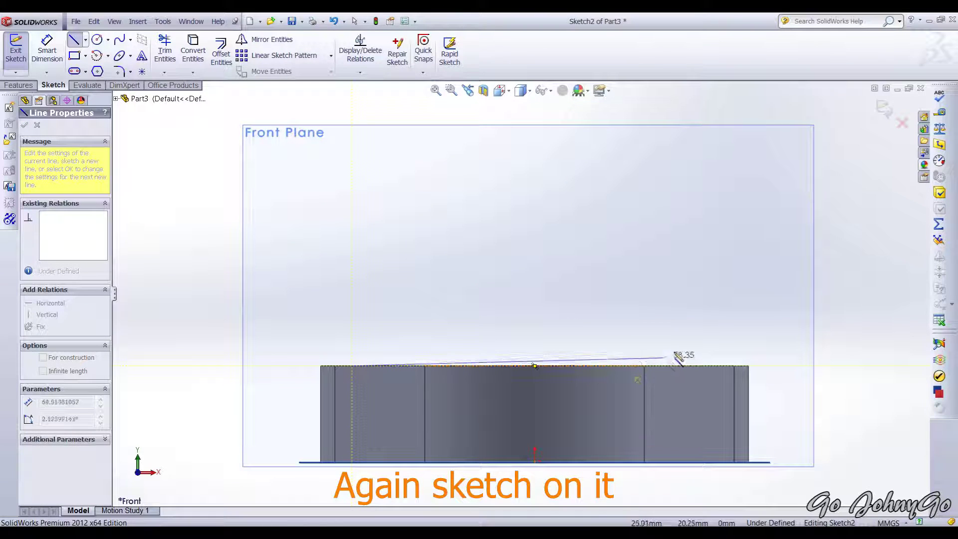
{"action": "left_click", "coordinate": [688, 366]}
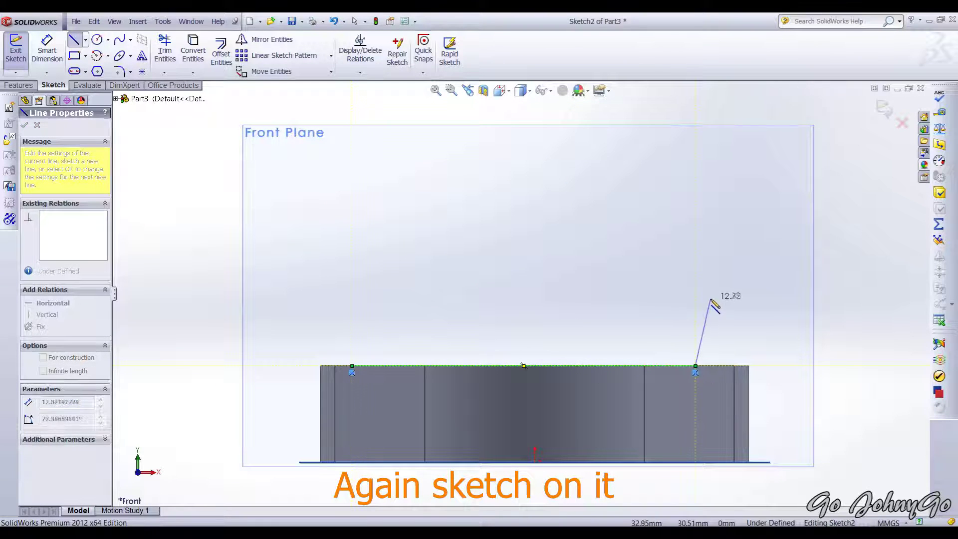
{"action": "key", "text": "Escape"}
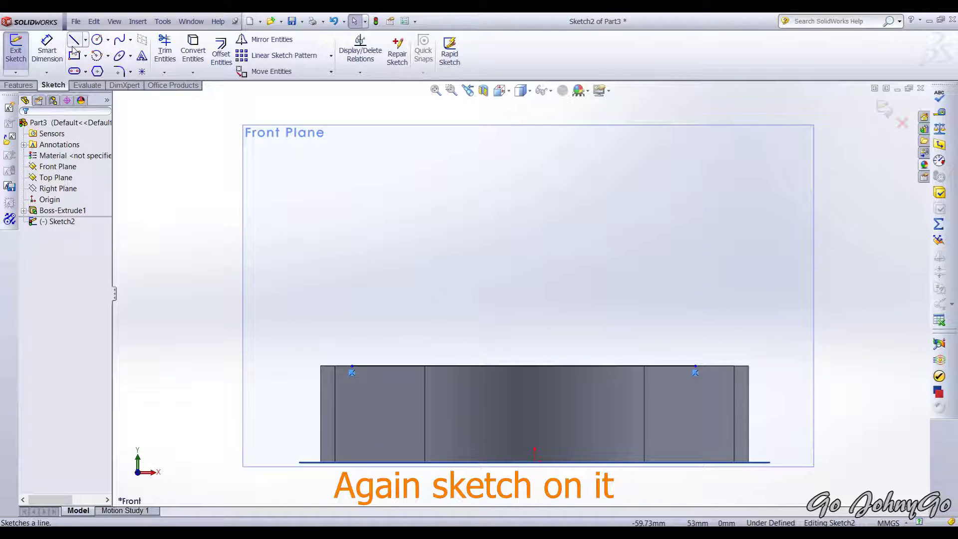
Draw a vertical construction centerline from the origin up well above the plate.
{"action": "left_click", "coordinate": [86, 71]}
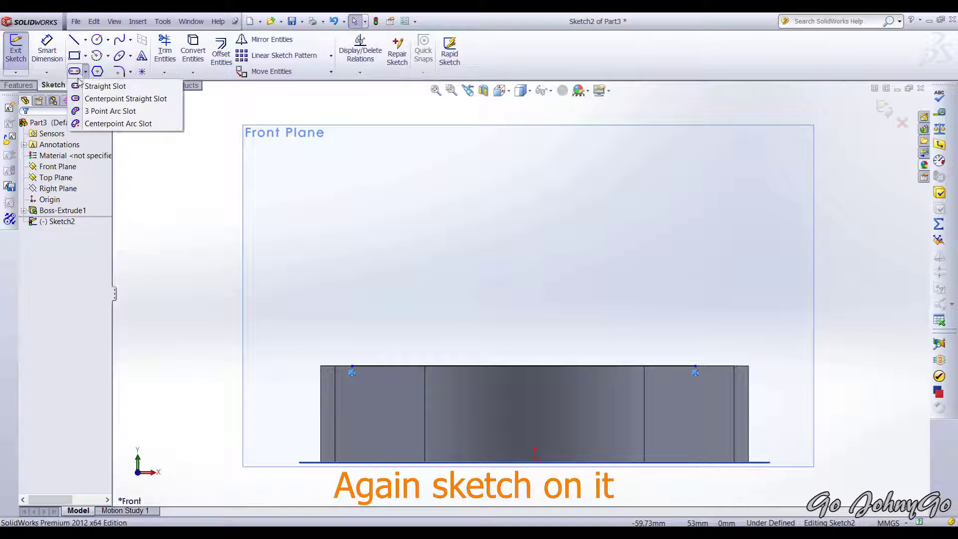
{"action": "left_click", "coordinate": [86, 40]}
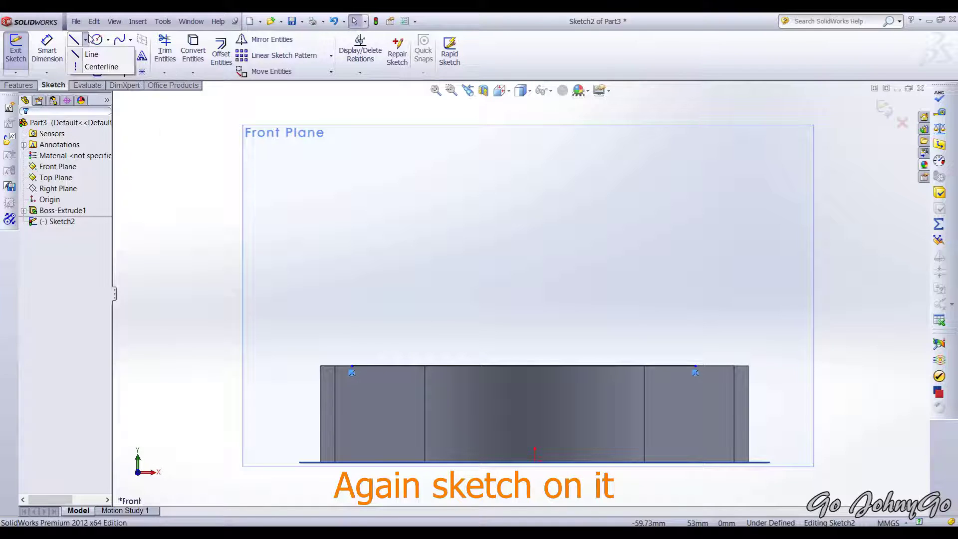
{"action": "left_click", "coordinate": [101, 66]}
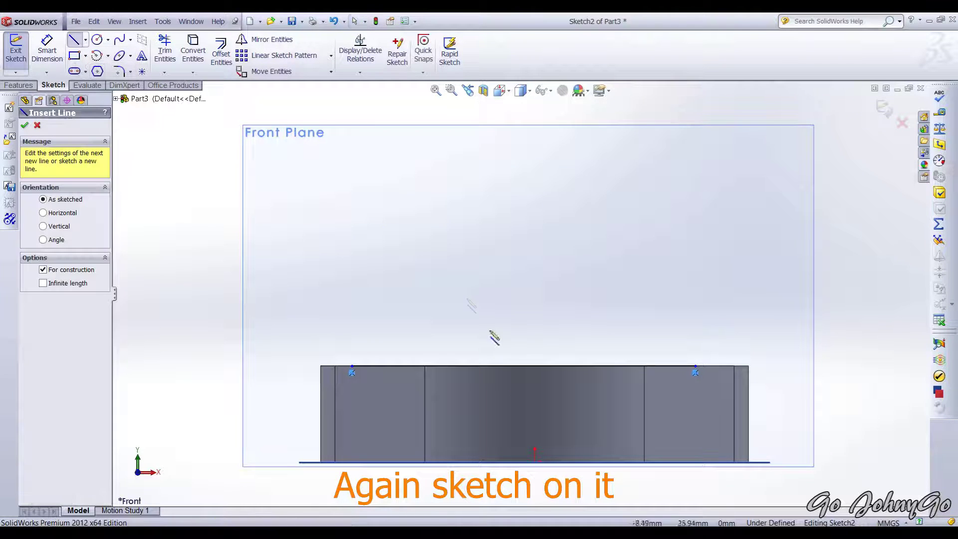
{"action": "left_click", "coordinate": [536, 463]}
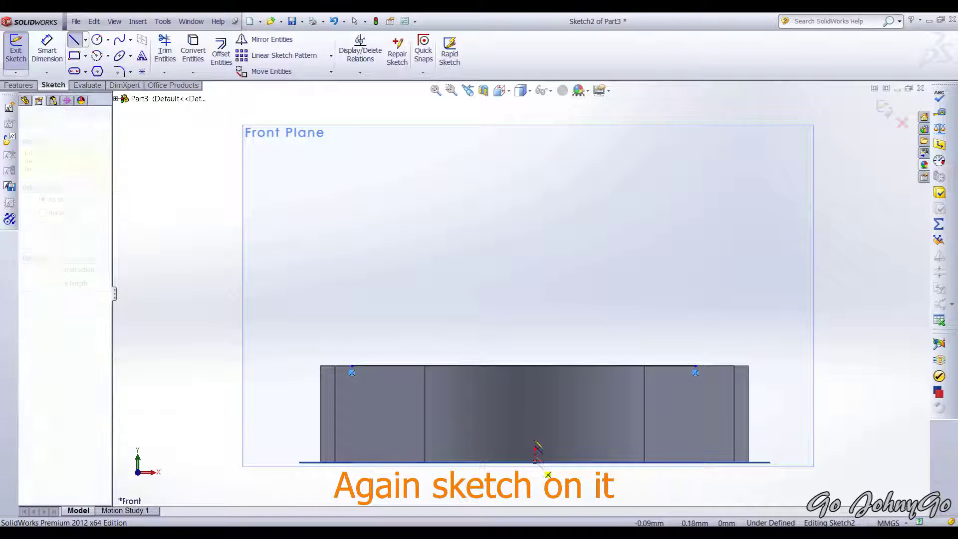
{"action": "left_click", "coordinate": [534, 366]}
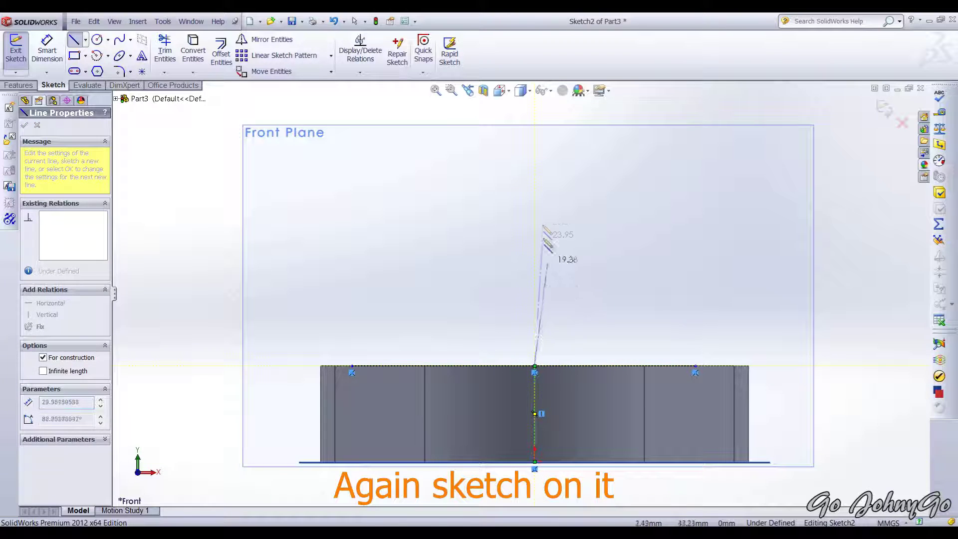
{"action": "left_click", "coordinate": [536, 133]}
{"action": "key", "text": "Escape"}
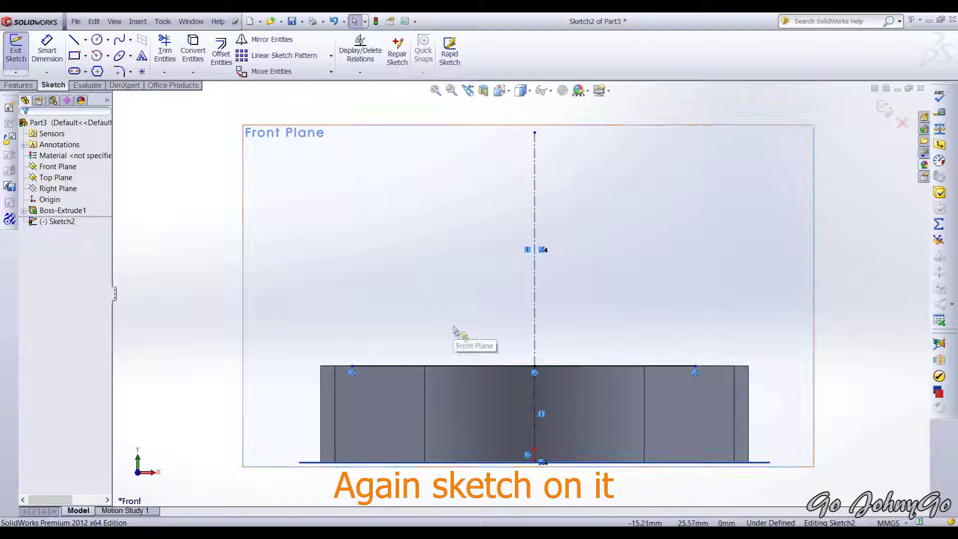
Add a Midpoint relation between the top-edge line and the centerline's point.
{"action": "left_click", "coordinate": [504, 367]}
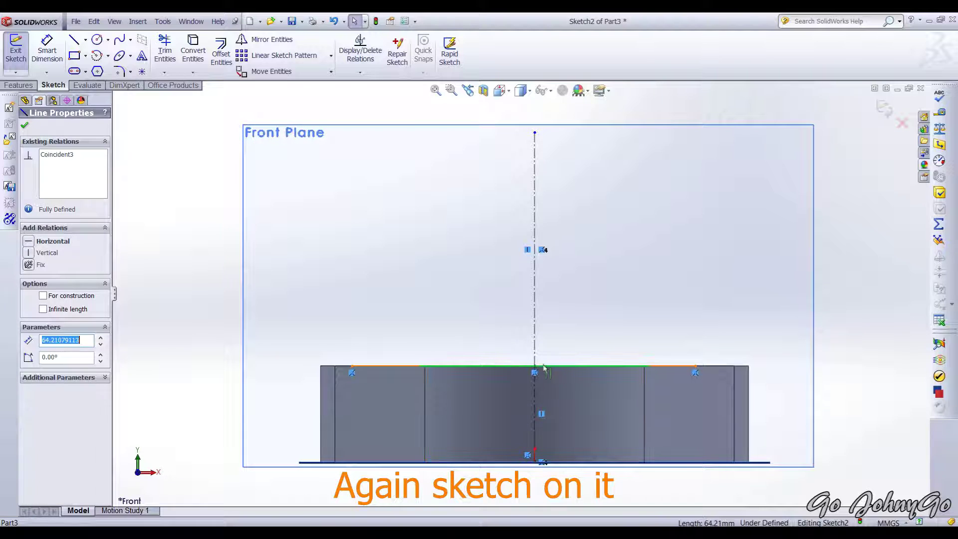
{"action": "left_click", "coordinate": [535, 366], "text": "ctrl"}
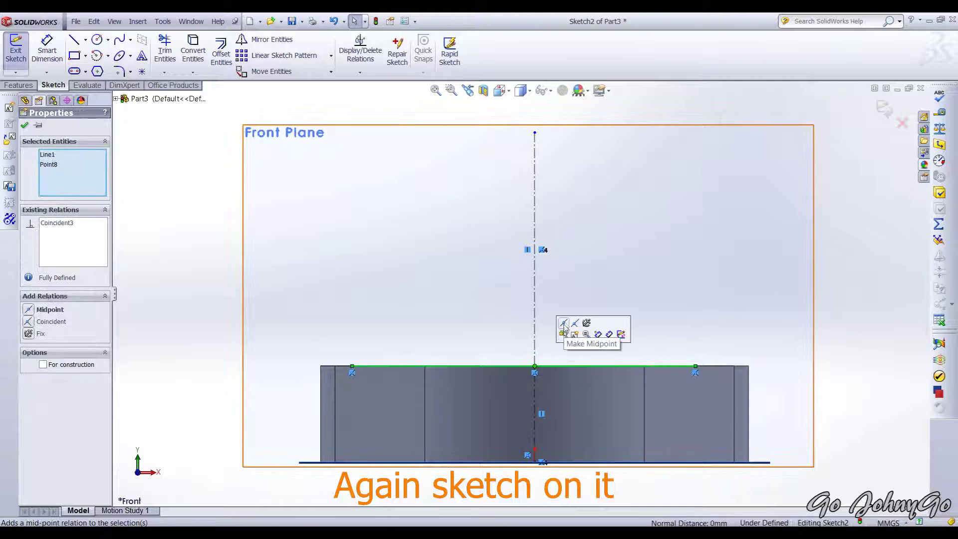
{"action": "left_click", "coordinate": [564, 324]}
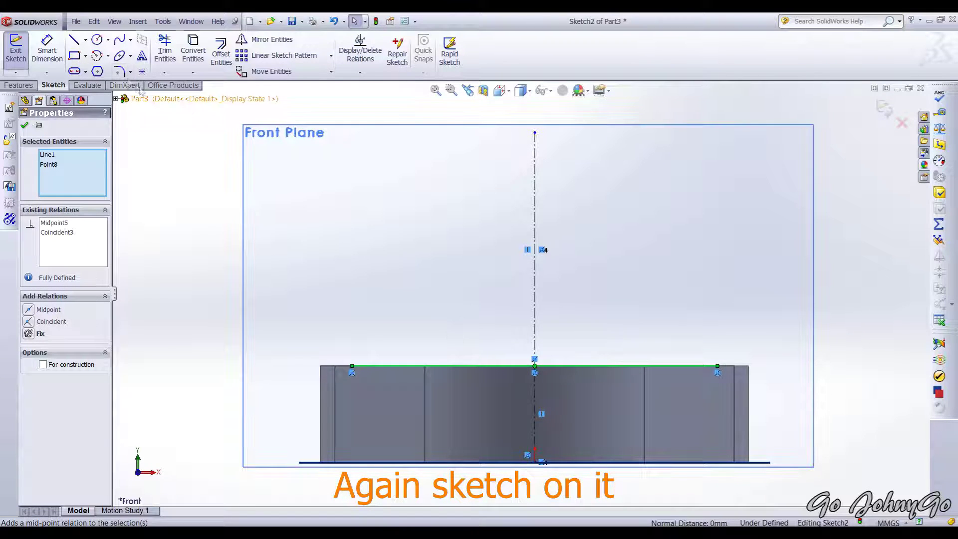
{"action": "key", "text": "z"}
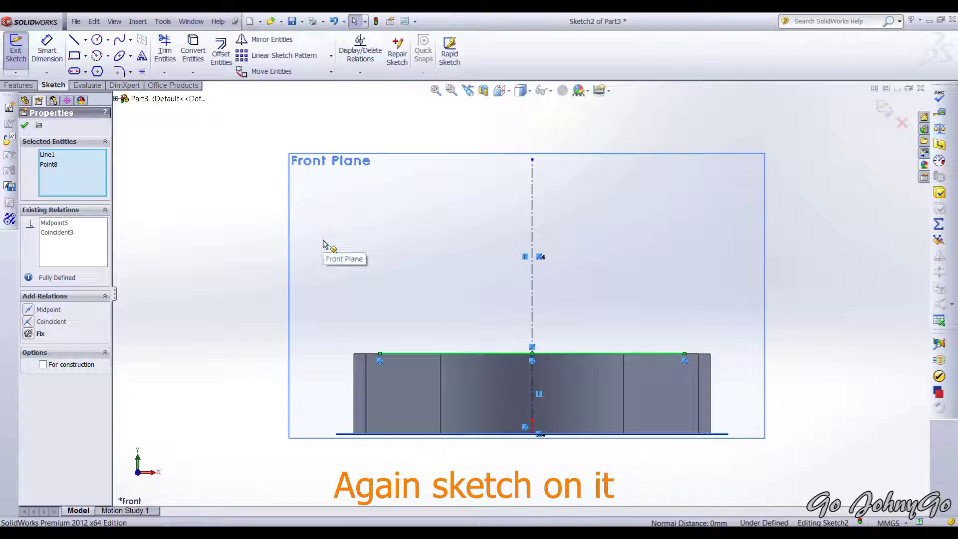
Dimension the vertical centerline to 58 mm and the top-edge line to 67 mm.
{"action": "left_click", "coordinate": [47, 50]}
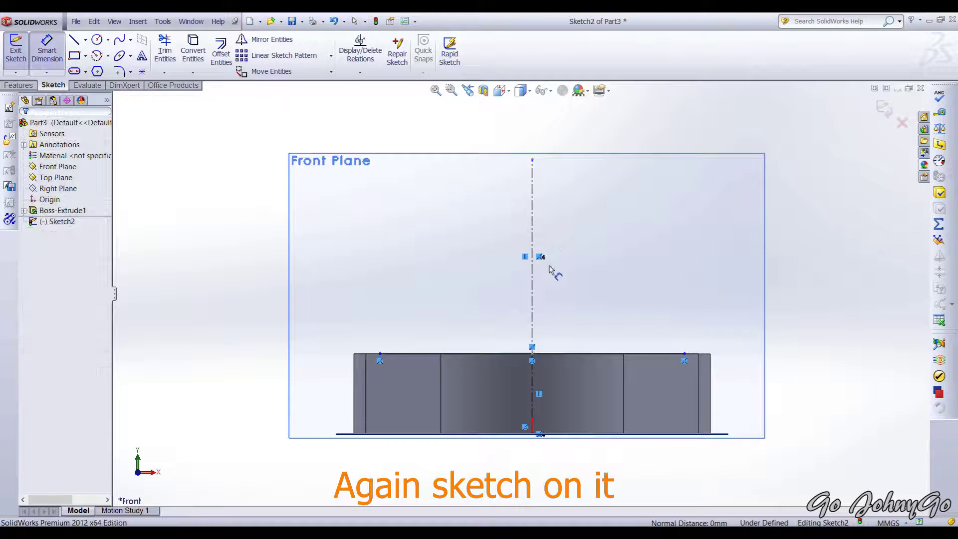
{"action": "left_click", "coordinate": [533, 227]}
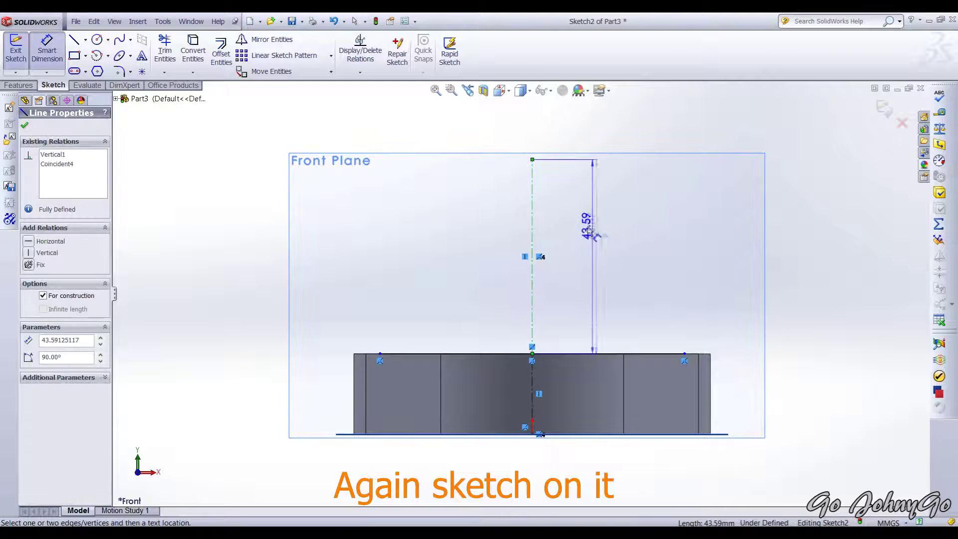
{"action": "left_click", "coordinate": [588, 230]}
{"action": "type", "text": "58"}
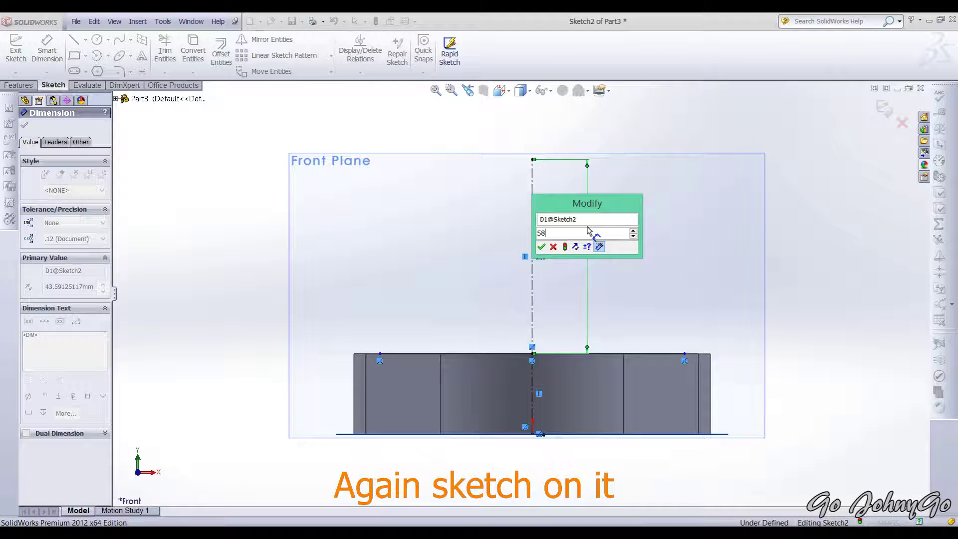
{"action": "key", "text": "Return"}
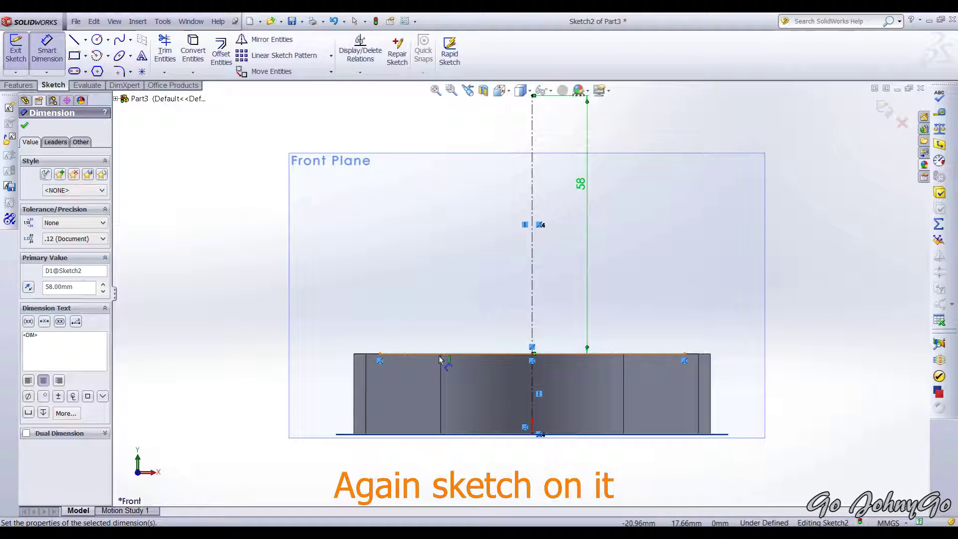
{"action": "left_click", "coordinate": [447, 358]}
{"action": "left_click", "coordinate": [455, 329]}
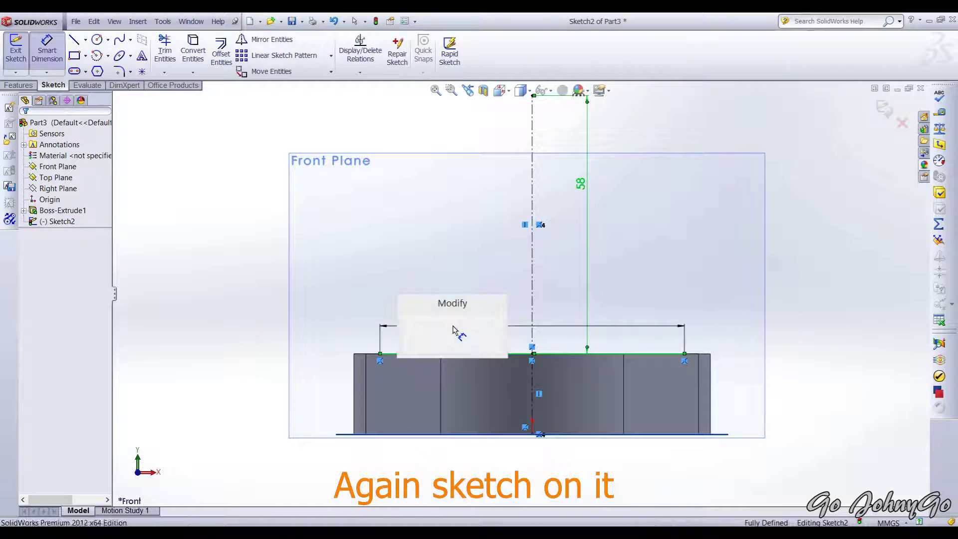
{"action": "type", "text": "7"}
{"action": "key", "text": "Return"}
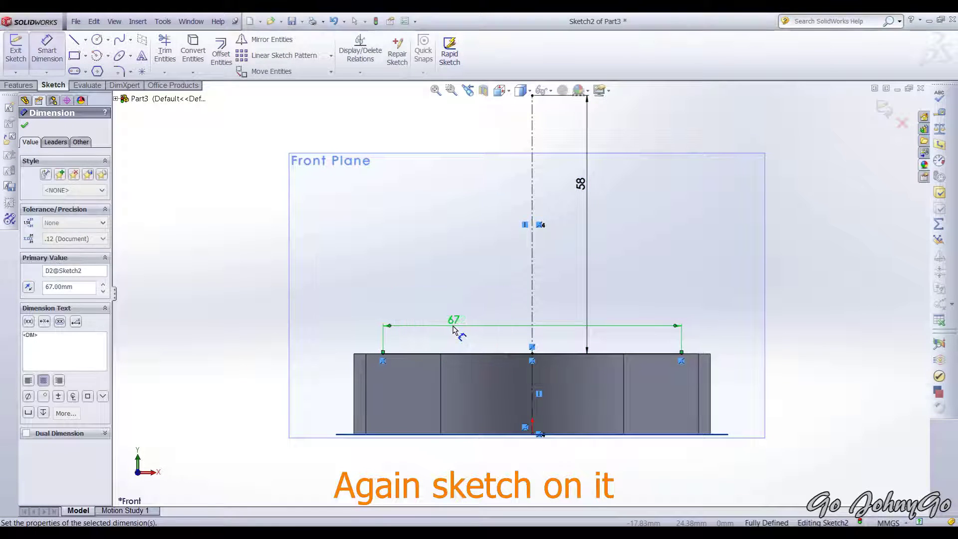
{"action": "left_click", "coordinate": [98, 40]}
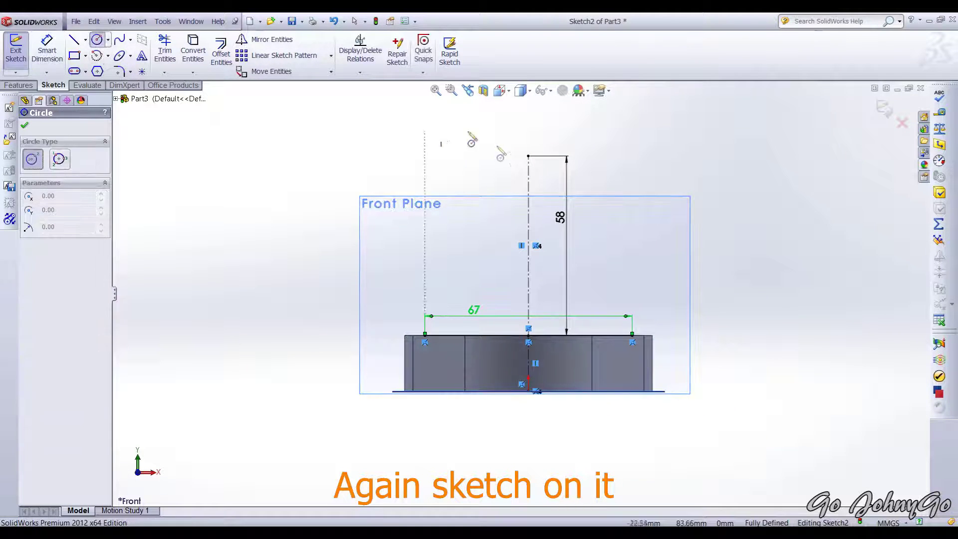
Draw inner and outer concentric circles centred at the top of the centerline.
{"action": "left_click", "coordinate": [528, 157]}
{"action": "left_click", "coordinate": [554, 167]}
{"action": "left_click", "coordinate": [529, 156]}
{"action": "left_click", "coordinate": [581, 168]}
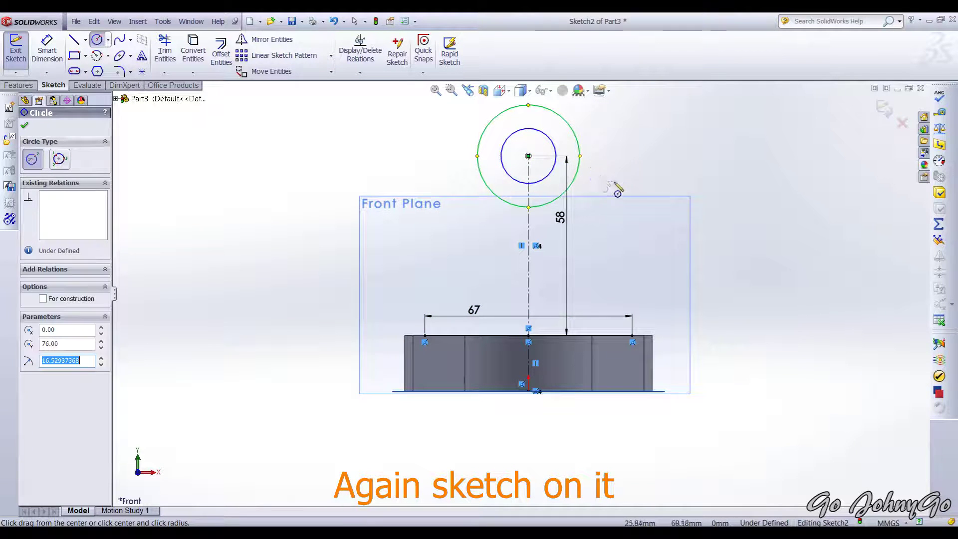
{"action": "key", "text": "Escape"}
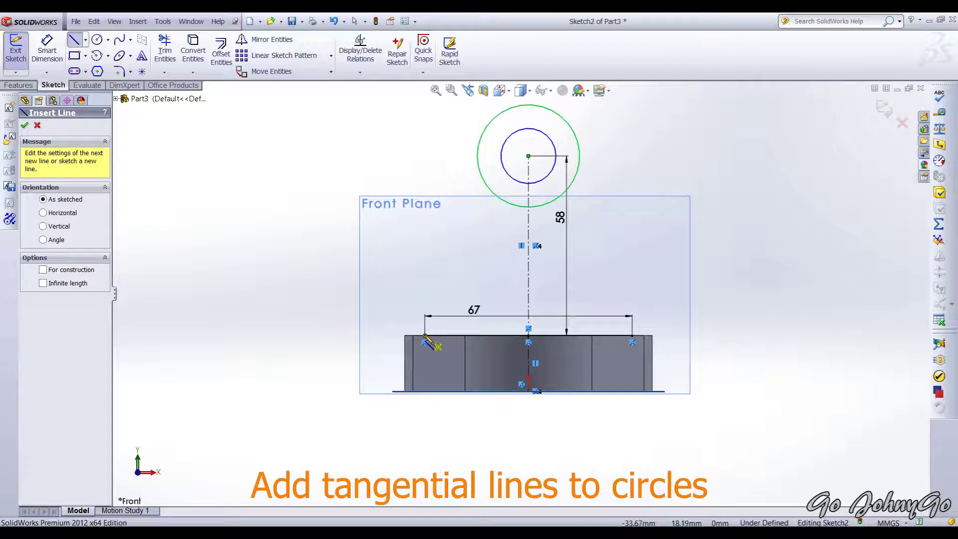
Draw lines from both ends of the 67 mm base line tangent to the outer circle.
{"action": "left_click", "coordinate": [425, 335]}
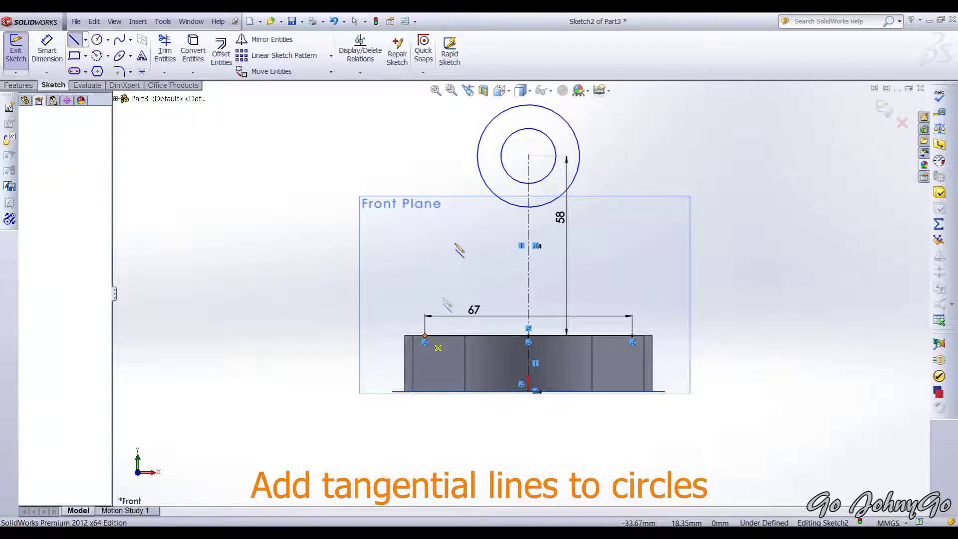
{"action": "left_click", "coordinate": [479, 146]}
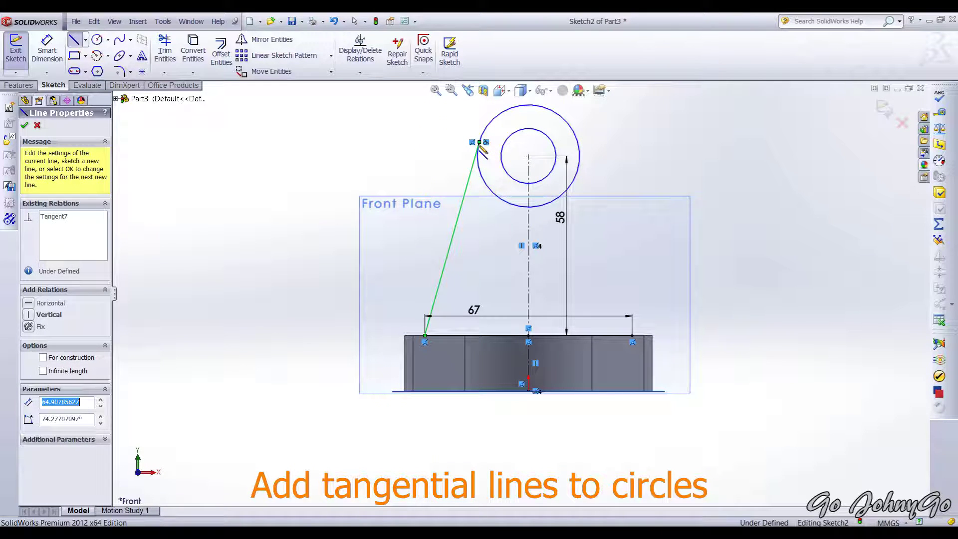
{"action": "key", "text": "Escape"}
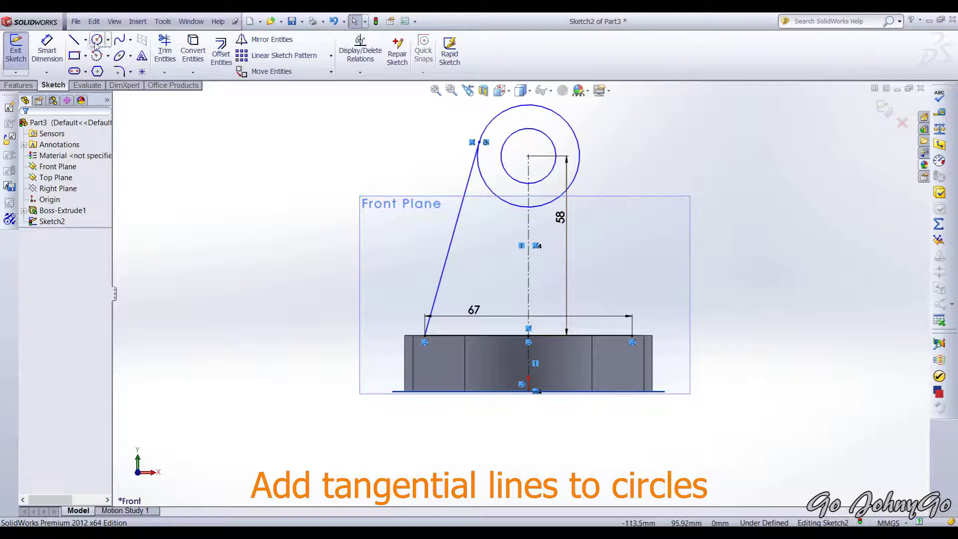
{"action": "left_click", "coordinate": [74, 40]}
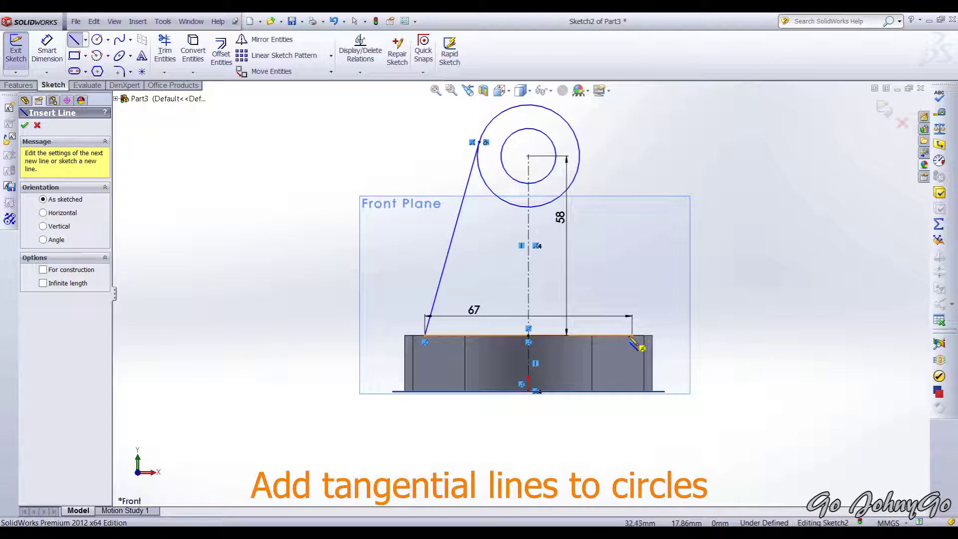
{"action": "left_click", "coordinate": [632, 336]}
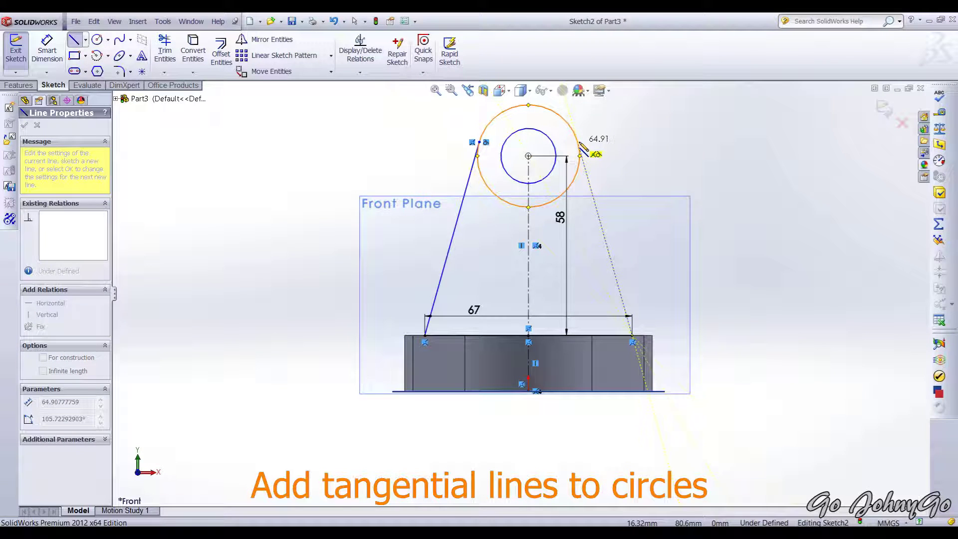
{"action": "left_click", "coordinate": [580, 144]}
{"action": "key", "text": "Escape"}
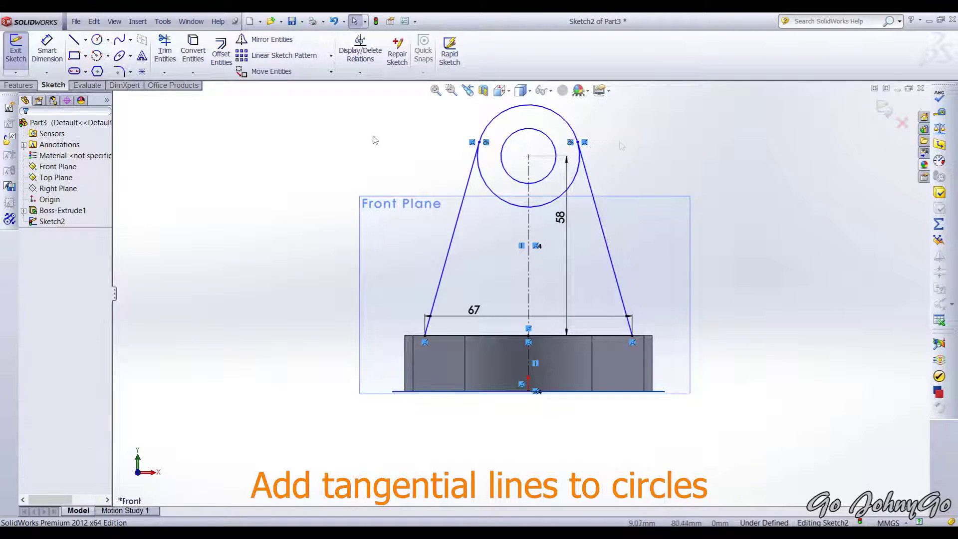
{"action": "left_click", "coordinate": [47, 50]}
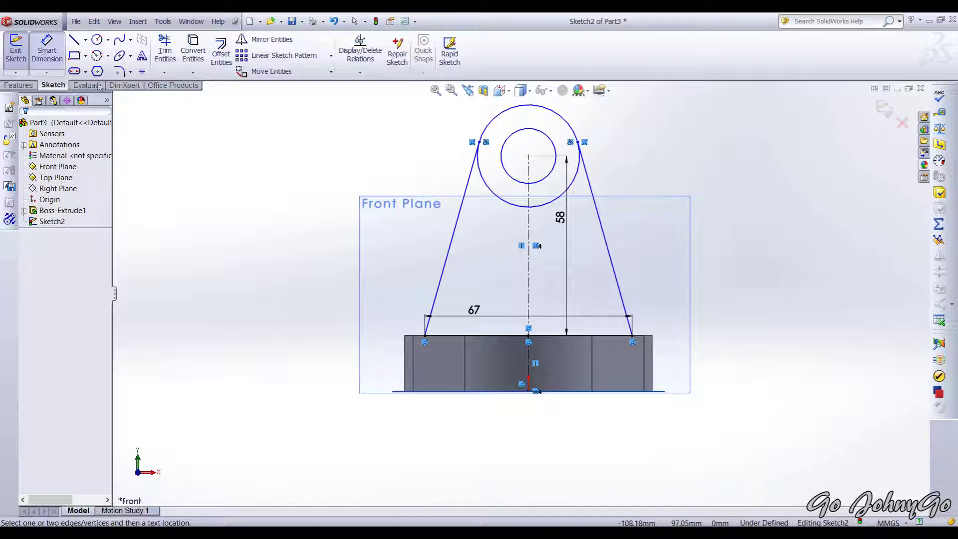
Dimension Sketch2's inner circle Ø30 and outer circle Ø46, then fit the view.
{"action": "left_click", "coordinate": [555, 150]}
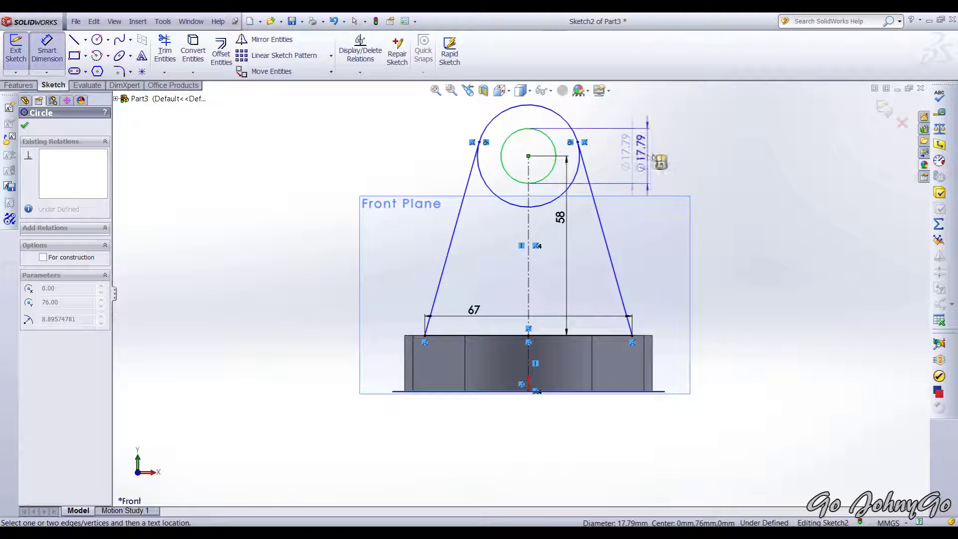
{"action": "left_click", "coordinate": [666, 157]}
{"action": "type", "text": "30"}
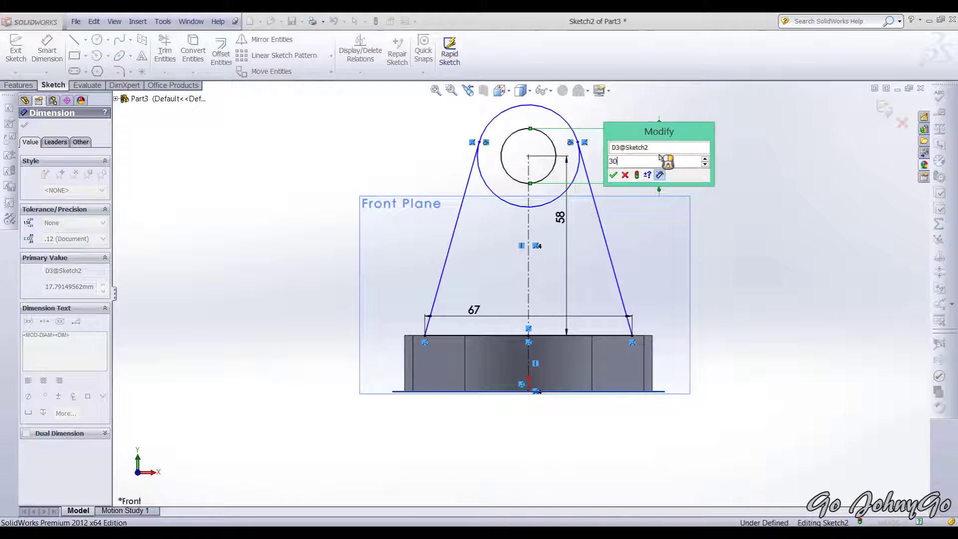
{"action": "key", "text": "Return"}
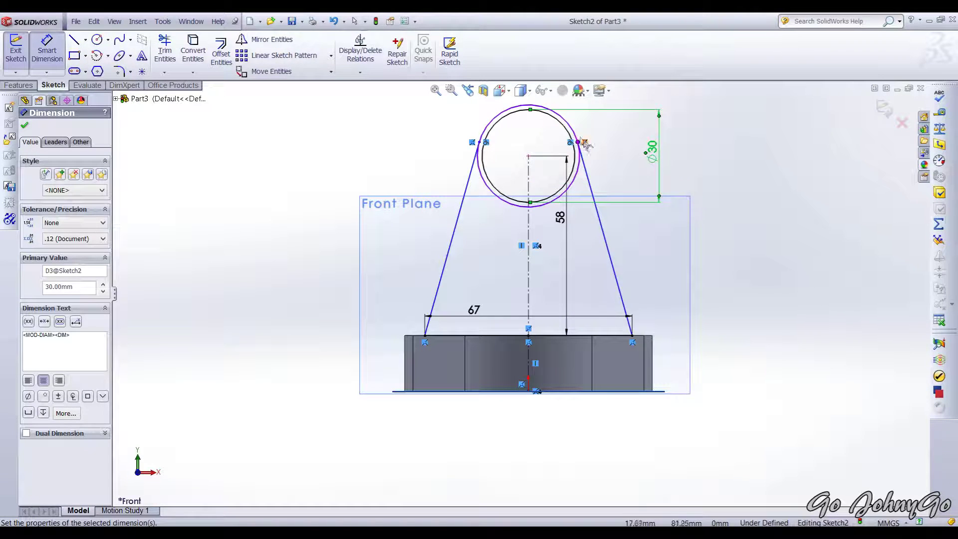
{"action": "left_click", "coordinate": [575, 136]}
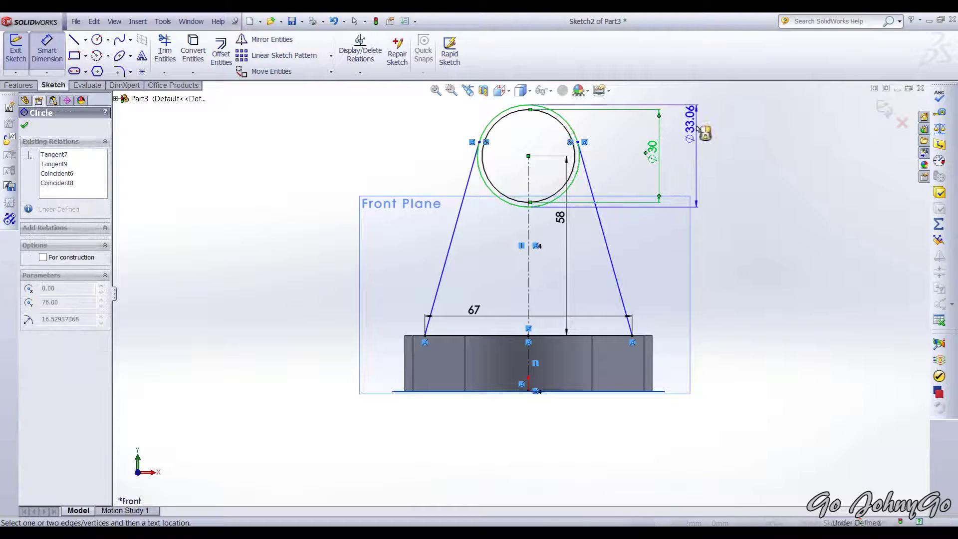
{"action": "left_click", "coordinate": [701, 131]}
{"action": "type", "text": "46"}
{"action": "key", "text": "Return"}
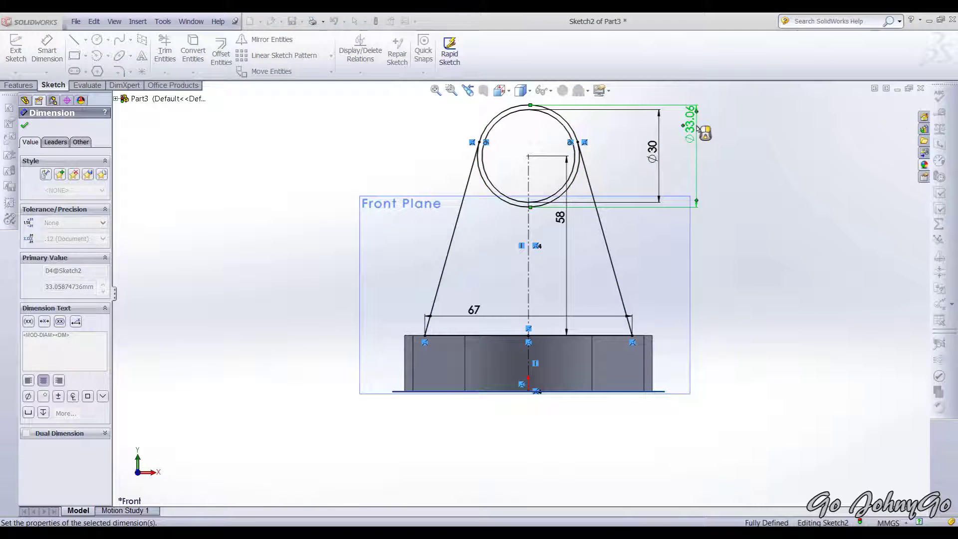
{"action": "key", "text": "f"}
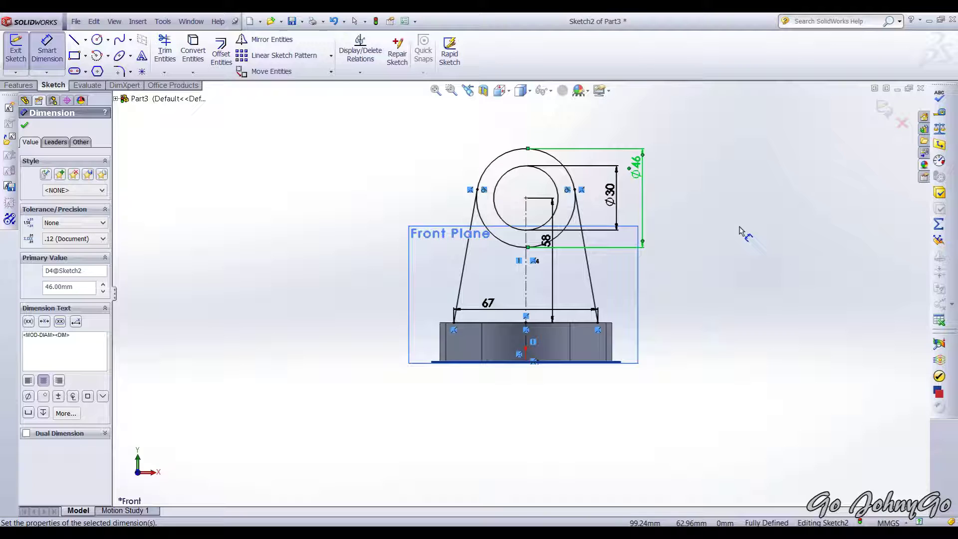
{"action": "mouse_move", "coordinate": [713, 212]}
{"action": "middle_mouse_down"}
{"action": "mouse_move", "coordinate": [719, 246]}
{"action": "mouse_move", "coordinate": [696, 278]}
{"action": "mouse_move", "coordinate": [705, 279]}
{"action": "middle_mouse_up"}
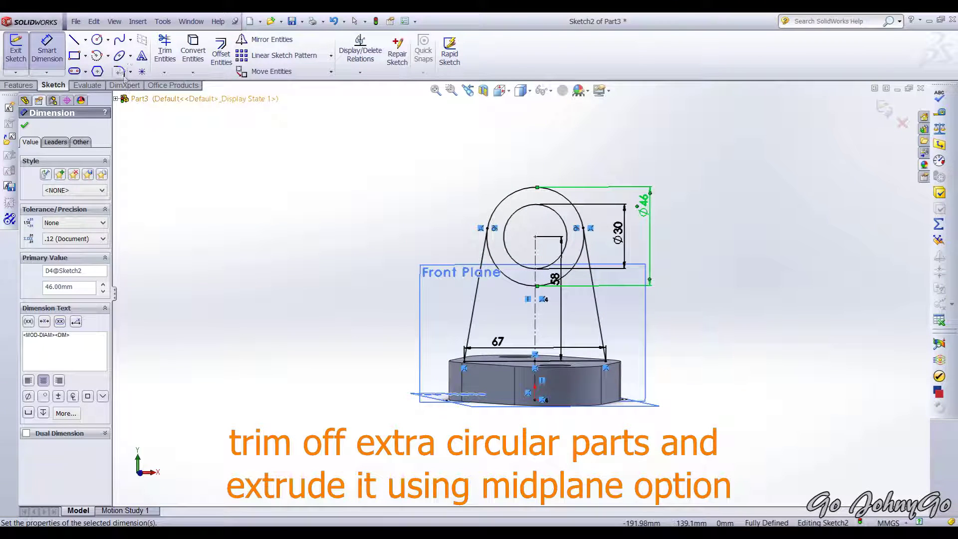
Trim away the leftover lower arc of the outer circle.
{"action": "left_click", "coordinate": [163, 52]}
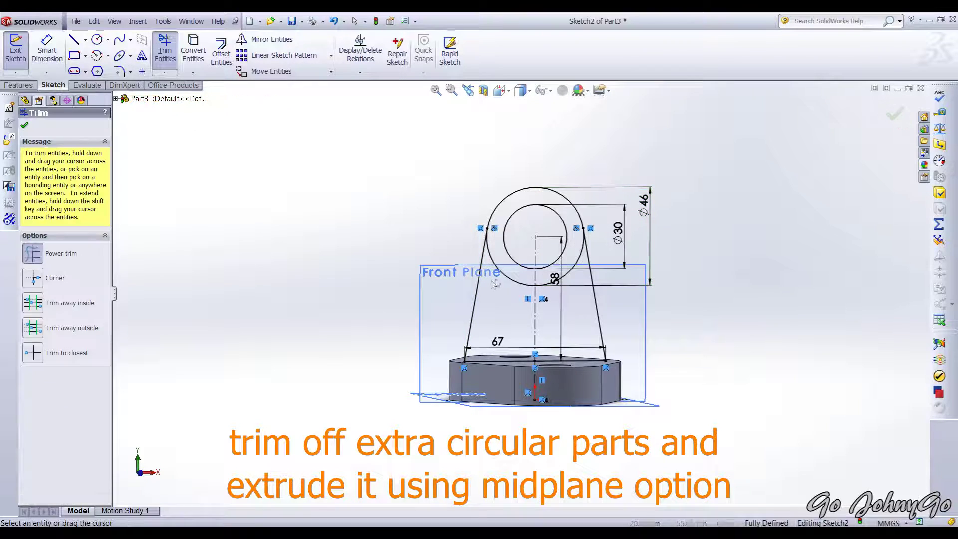
{"action": "left_click", "coordinate": [552, 288]}
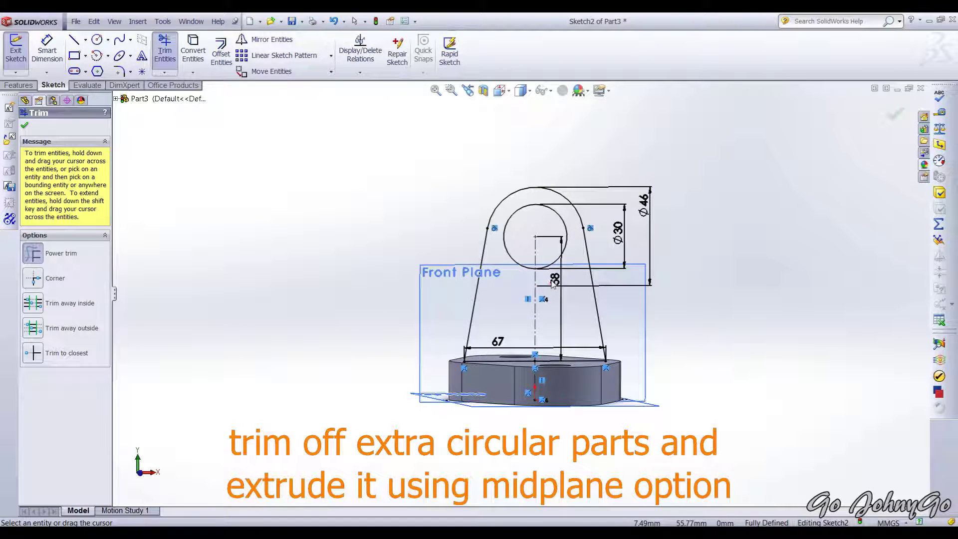
{"action": "left_click", "coordinate": [893, 119]}
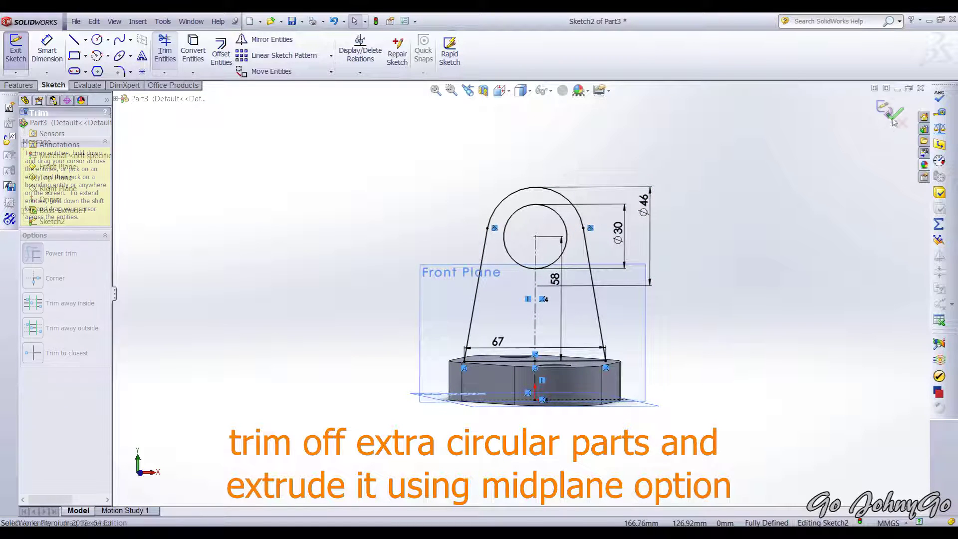
{"action": "middle_click_drag", "start_coordinate": [327, 278], "coordinate": [349, 304]}
Extrude Sketch2 18 mm Mid Plane as Boss-Extrude2, forming the tapered lug.
{"action": "left_click", "coordinate": [16, 59]}
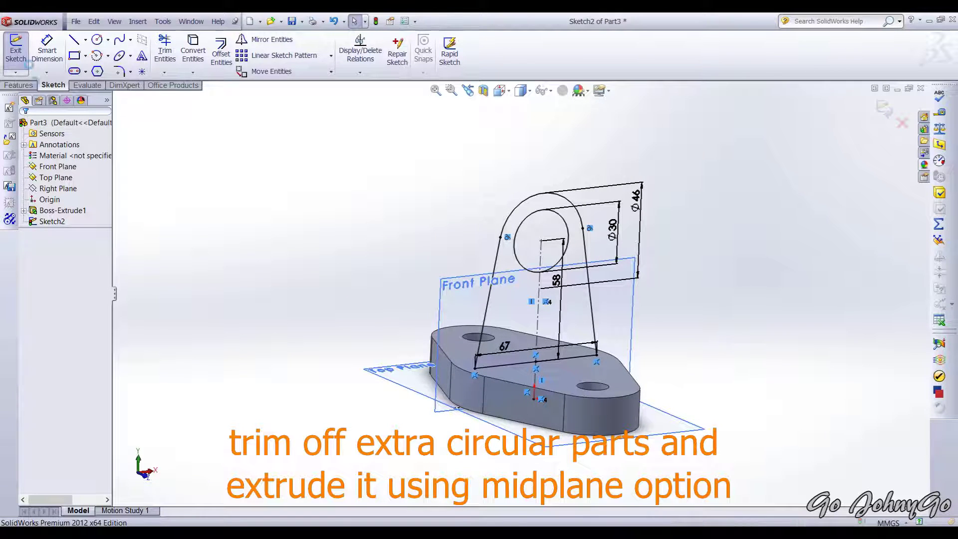
{"action": "left_click", "coordinate": [21, 58]}
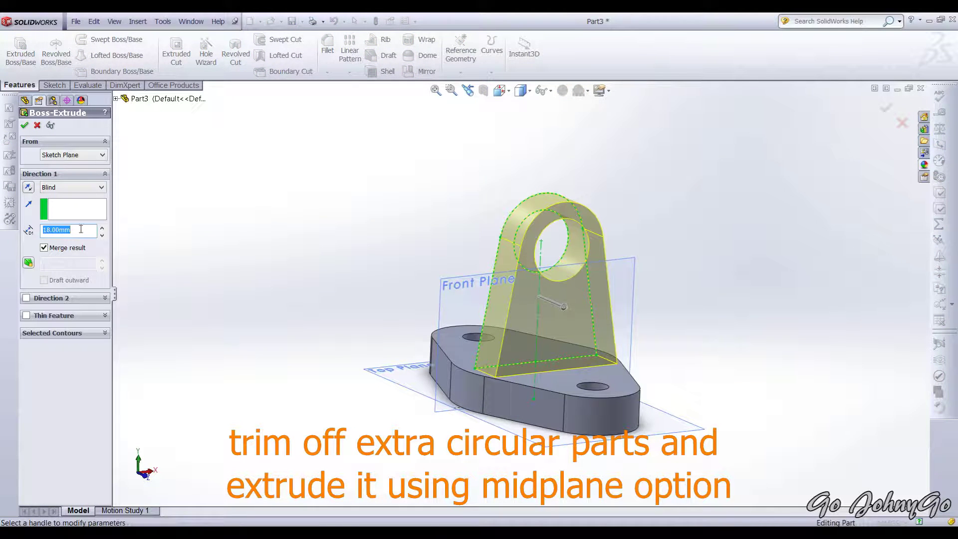
{"action": "left_click", "coordinate": [87, 192]}
{"action": "left_click", "coordinate": [75, 246]}
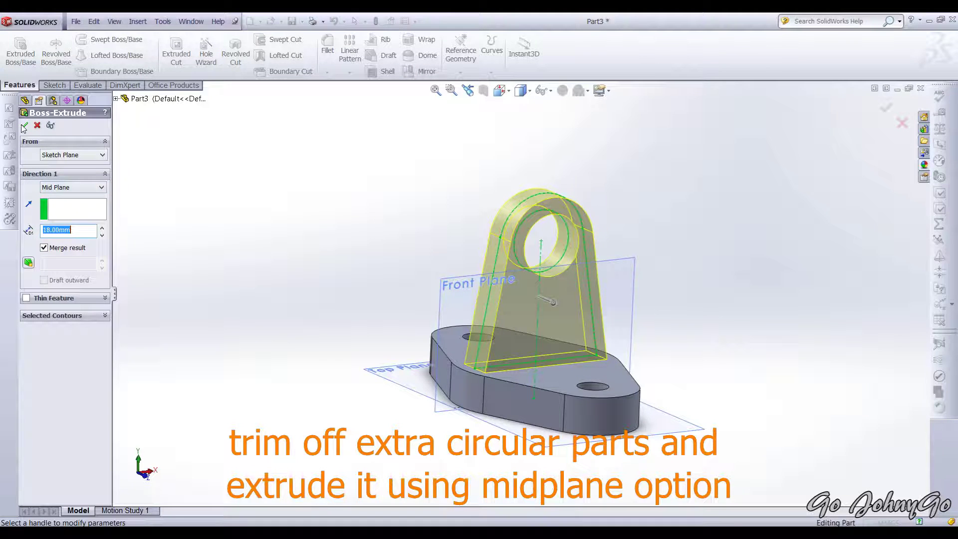
{"action": "left_click", "coordinate": [24, 125]}
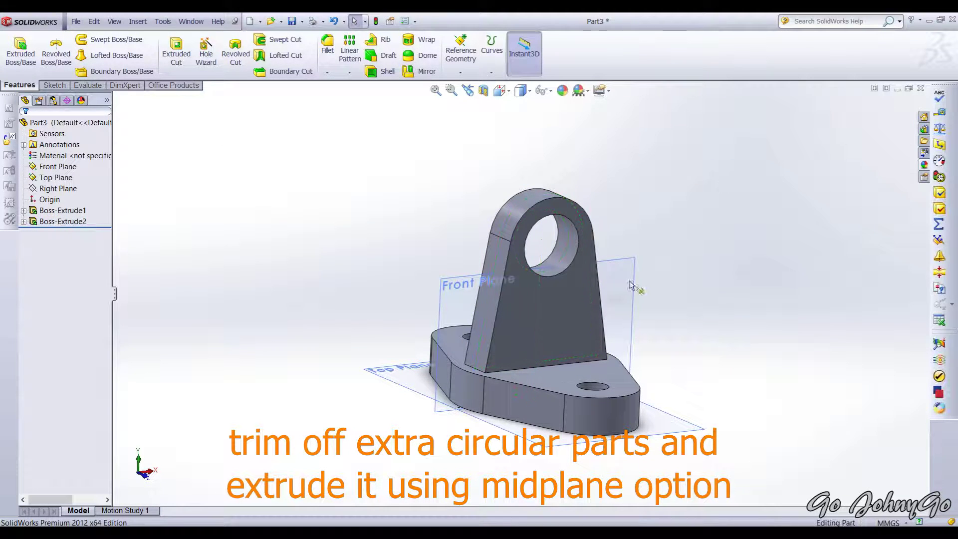
Turn the view Normal To the lug's front face.
{"action": "left_click", "coordinate": [567, 313]}
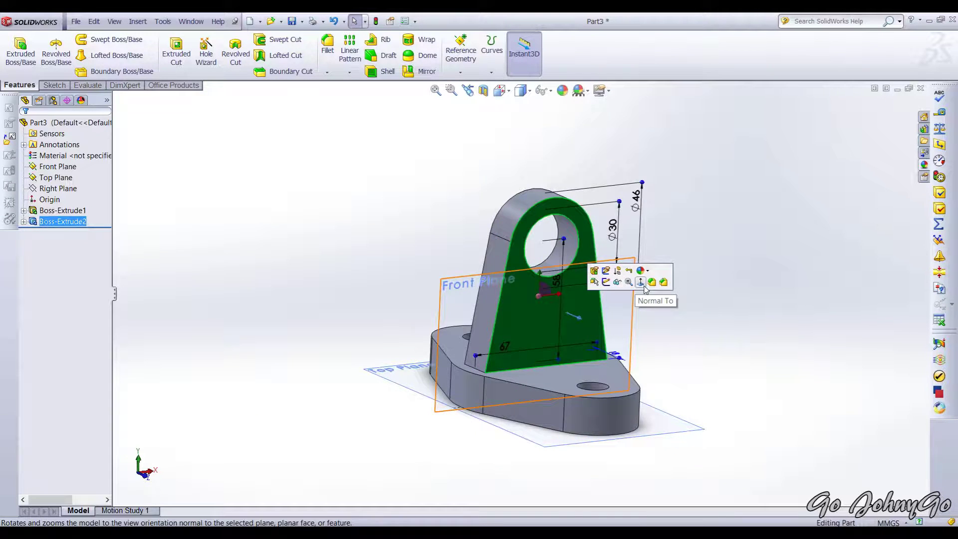
{"action": "left_click", "coordinate": [643, 286]}
{"action": "left_click", "coordinate": [230, 108]}
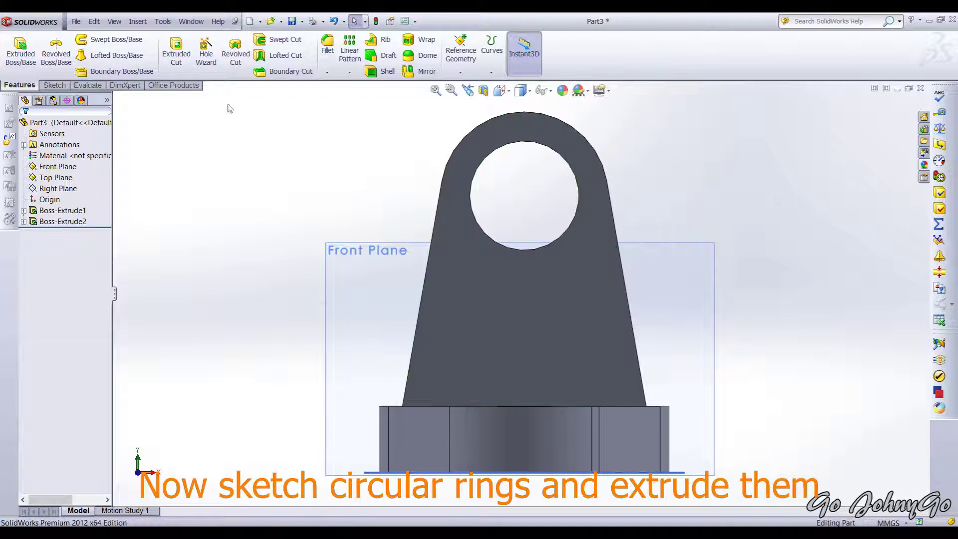
{"action": "left_click", "coordinate": [48, 84]}
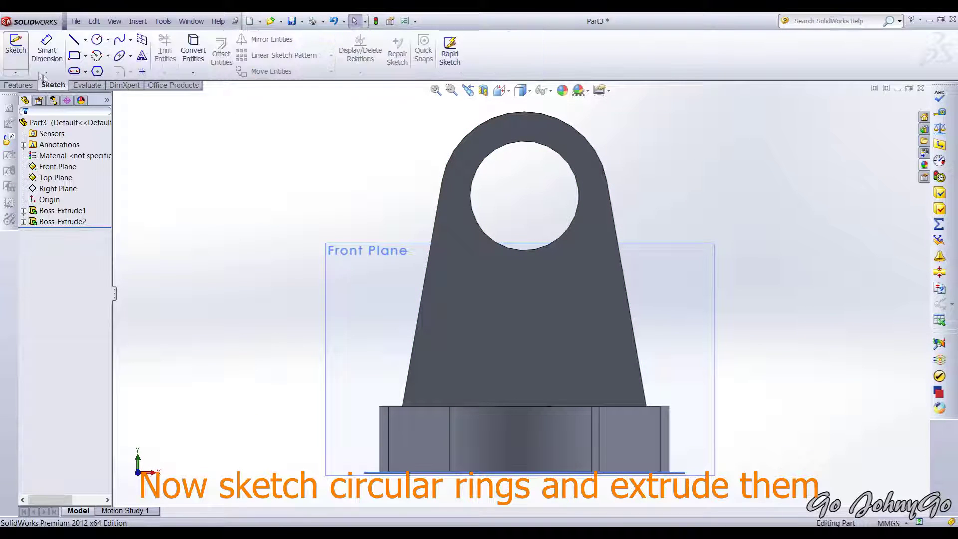
Start Sketch3 on the lug face with a circle on the hole edge and a larger concentric circle.
{"action": "left_click", "coordinate": [20, 57]}
{"action": "left_click", "coordinate": [460, 294]}
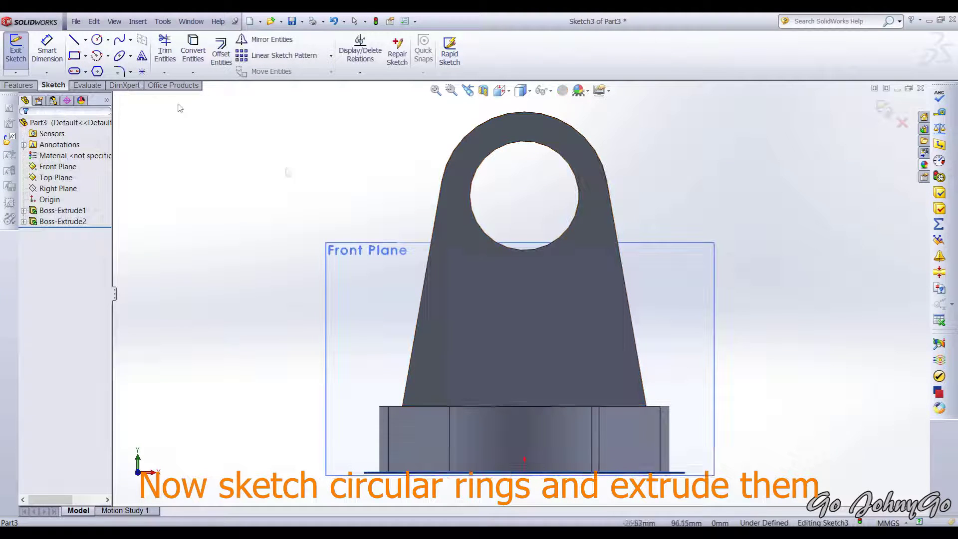
{"action": "left_click", "coordinate": [98, 41]}
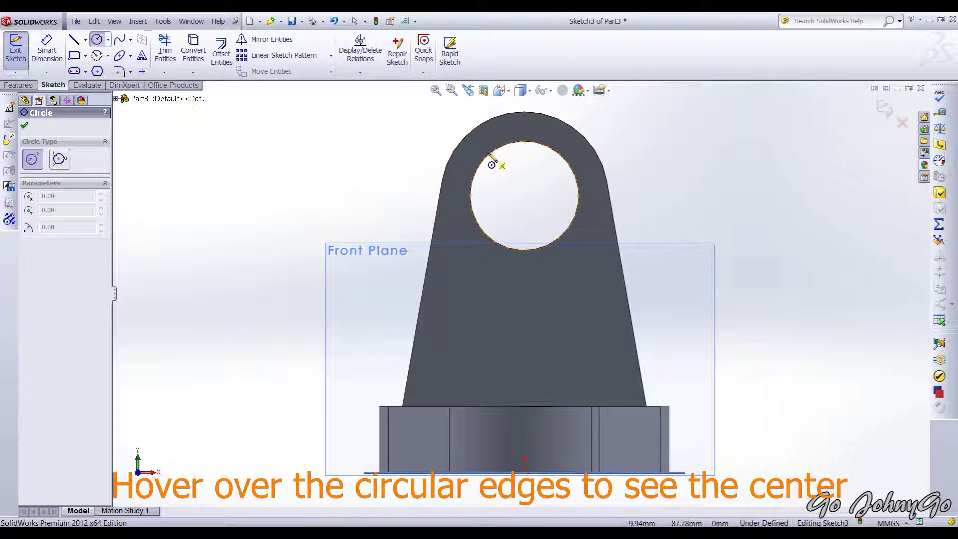
{"action": "left_click", "coordinate": [524, 195]}
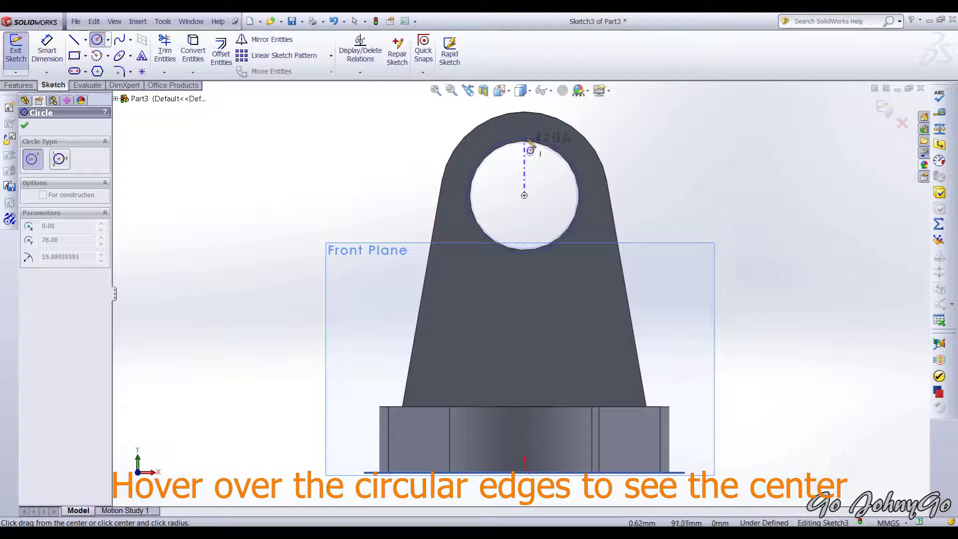
{"action": "left_click", "coordinate": [532, 145]}
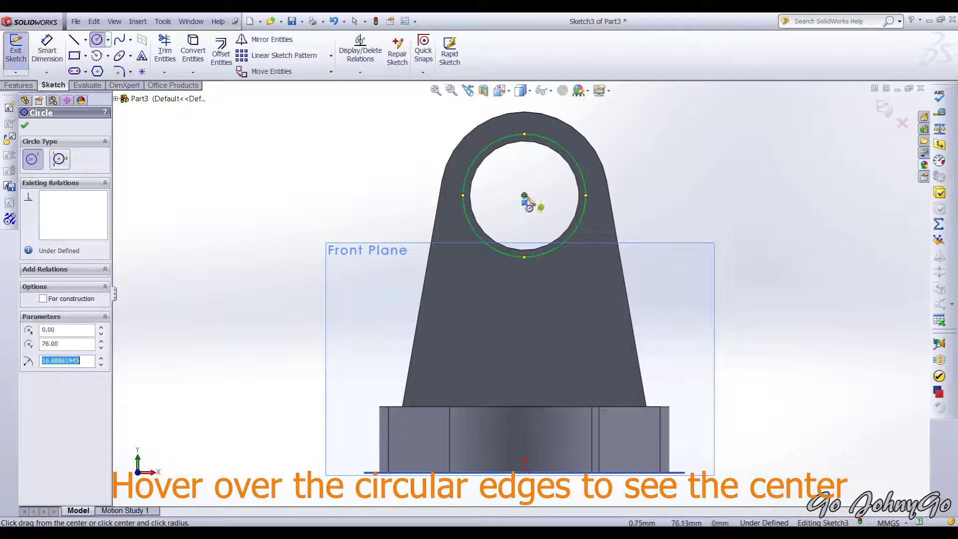
{"action": "left_click", "coordinate": [524, 196]}
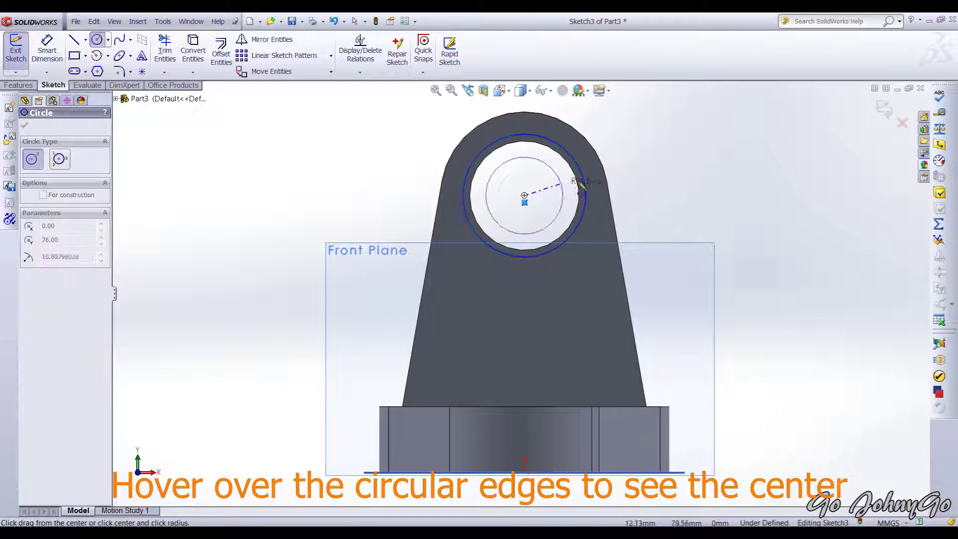
{"action": "left_click", "coordinate": [618, 185]}
{"action": "key", "text": "Escape"}
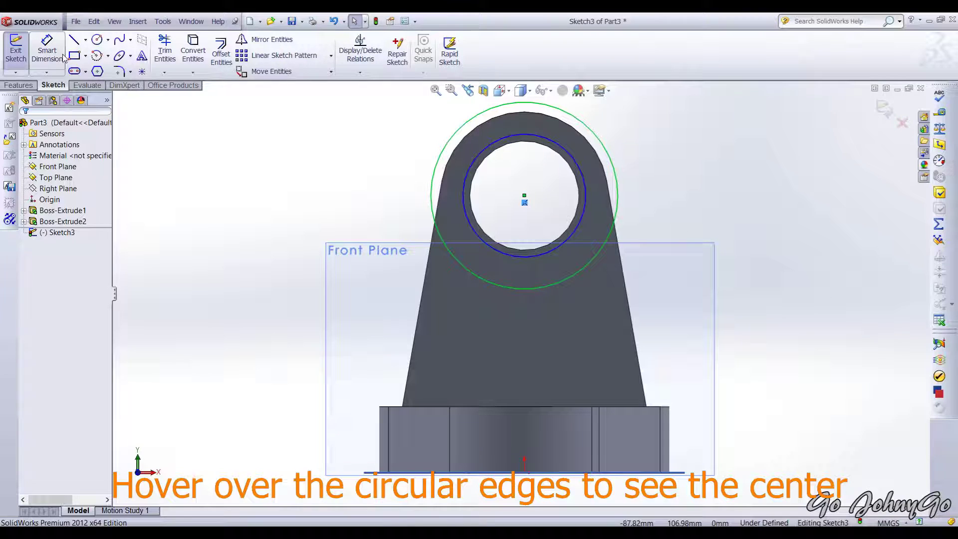
Dimension Sketch3's circles Ø30 and Ø46, then exit the sketch.
{"action": "left_click", "coordinate": [47, 49]}
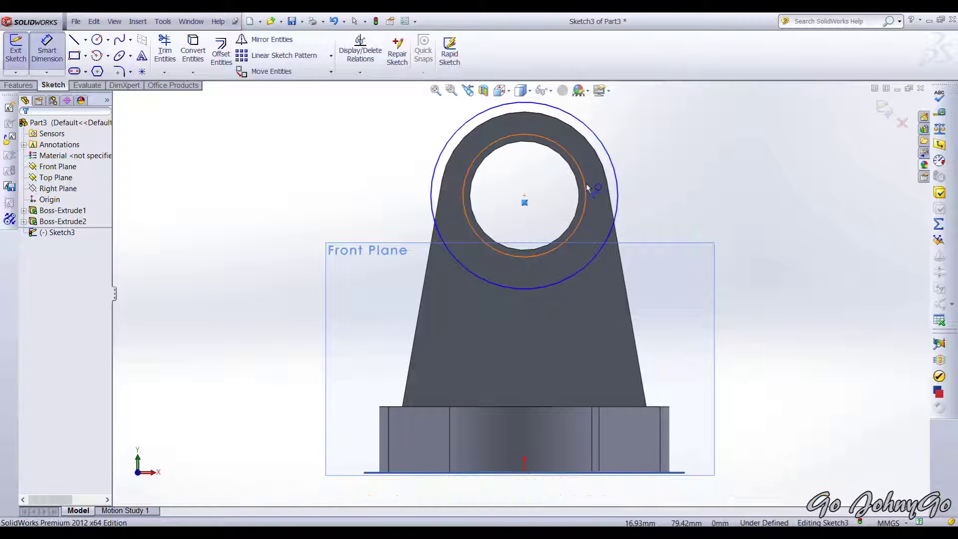
{"action": "left_click", "coordinate": [585, 183]}
{"action": "left_click", "coordinate": [641, 187]}
{"action": "type", "text": "30"}
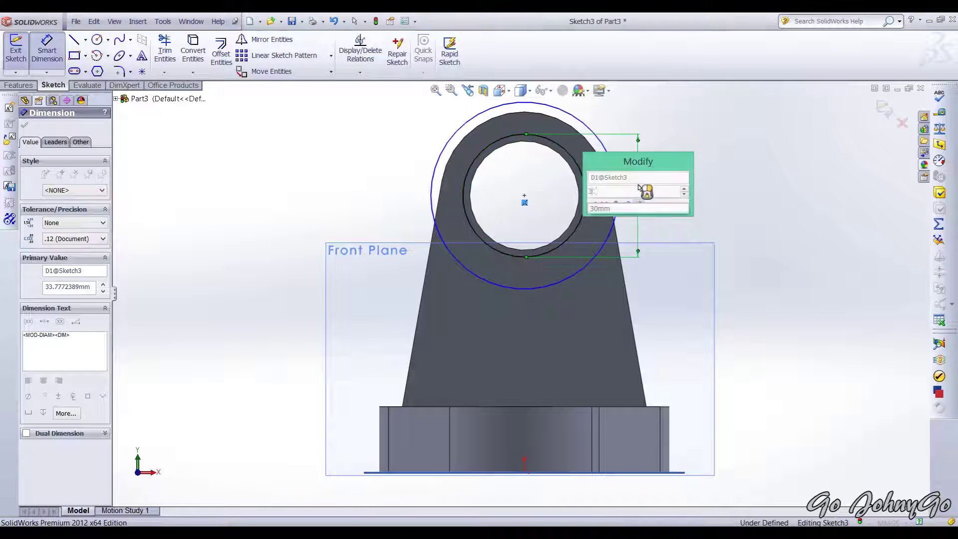
{"action": "key", "text": "Return"}
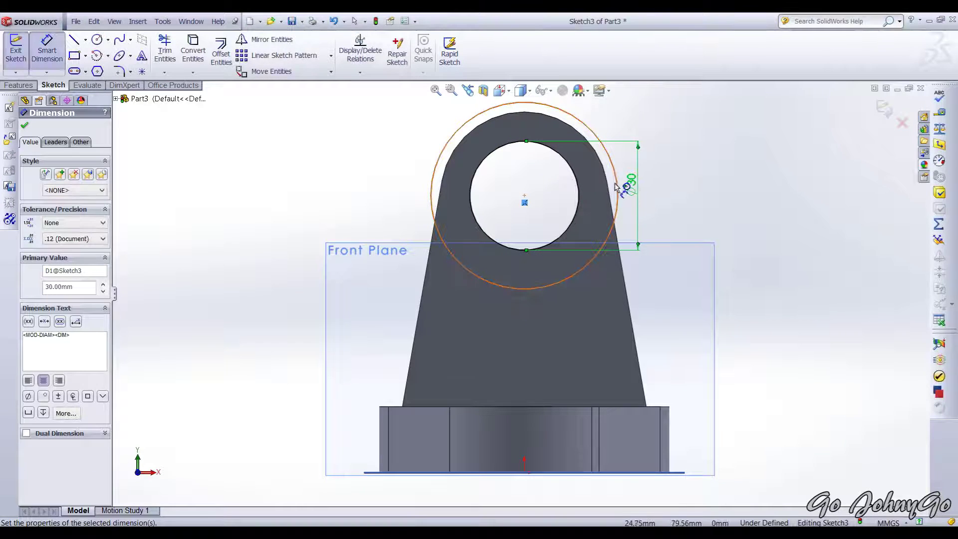
{"action": "left_click", "coordinate": [619, 188]}
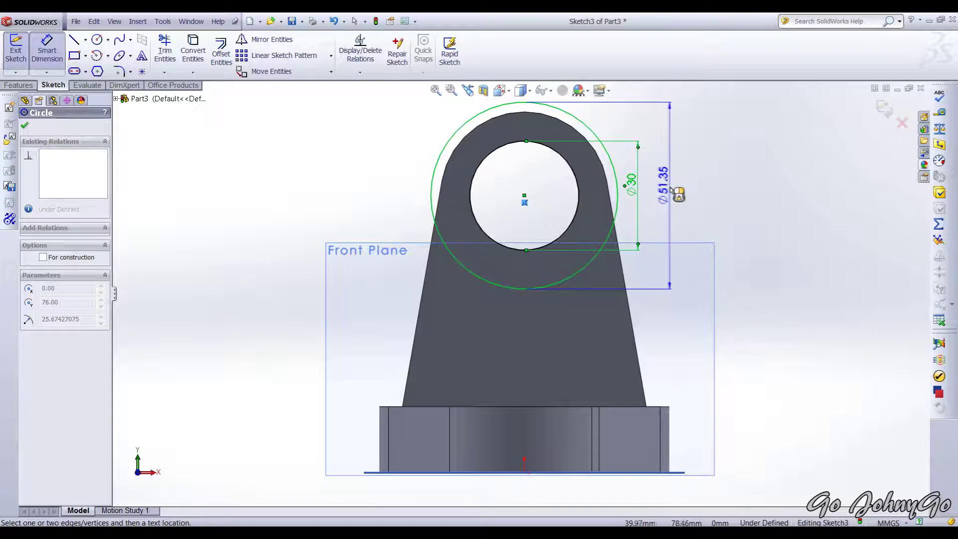
{"action": "left_click", "coordinate": [672, 189]}
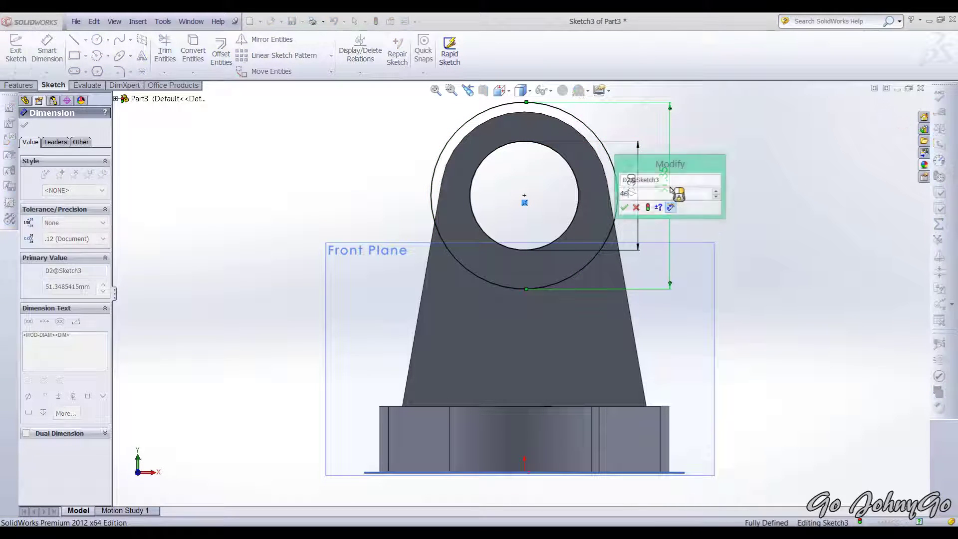
{"action": "key", "text": "Return"}
{"action": "middle_click_drag", "start_coordinate": [749, 213], "coordinate": [883, 218]}
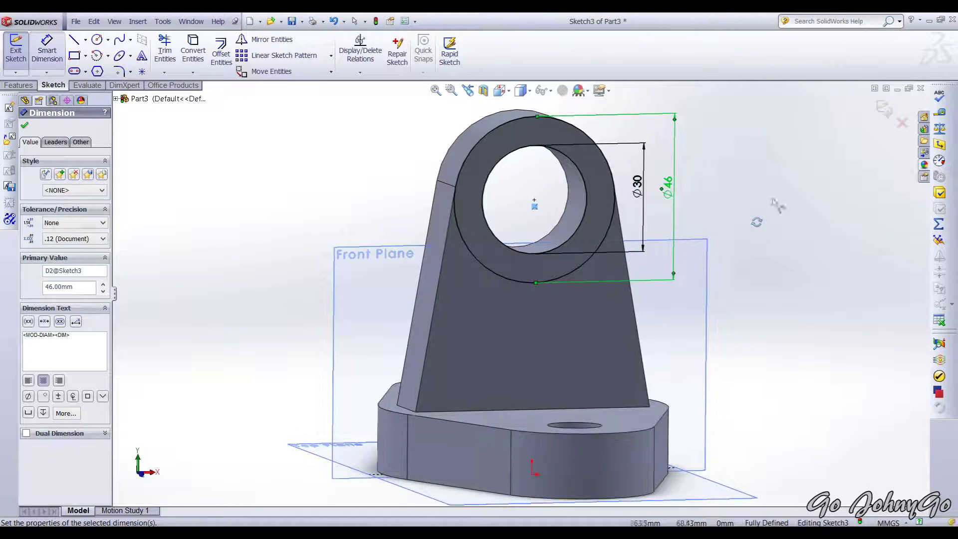
{"action": "left_click", "coordinate": [883, 111]}
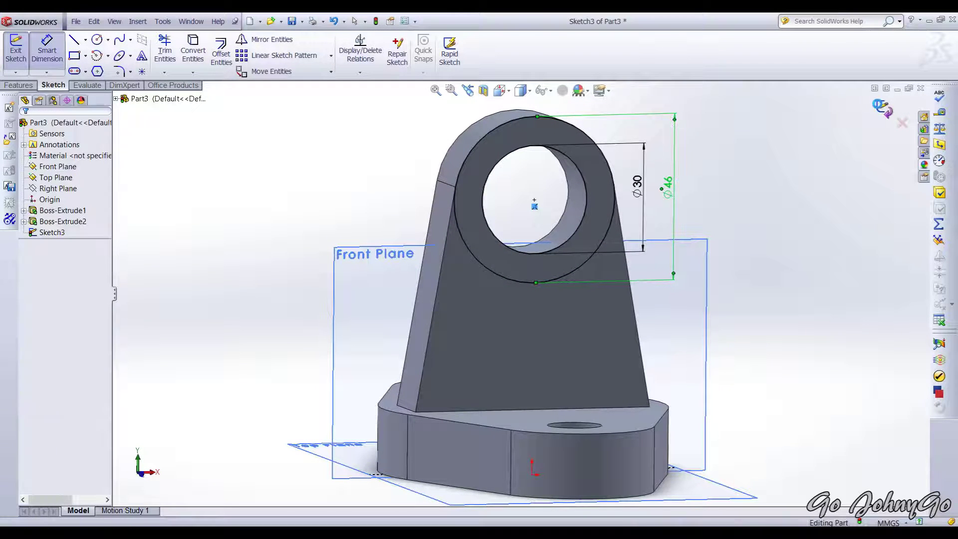
Extrude Sketch3's ring 11 mm Blind as Boss-Extrude3 around the lug hole.
{"action": "left_click", "coordinate": [25, 86]}
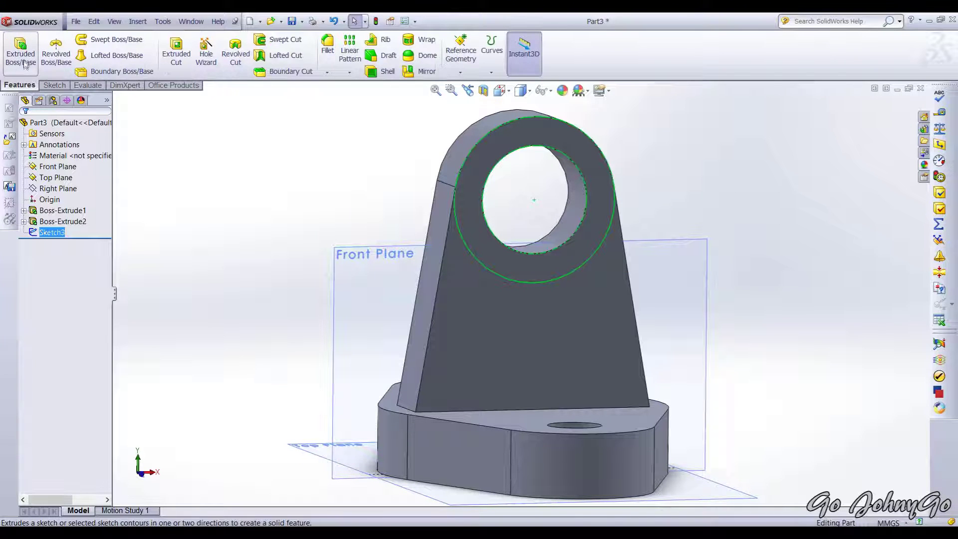
{"action": "left_click", "coordinate": [24, 64]}
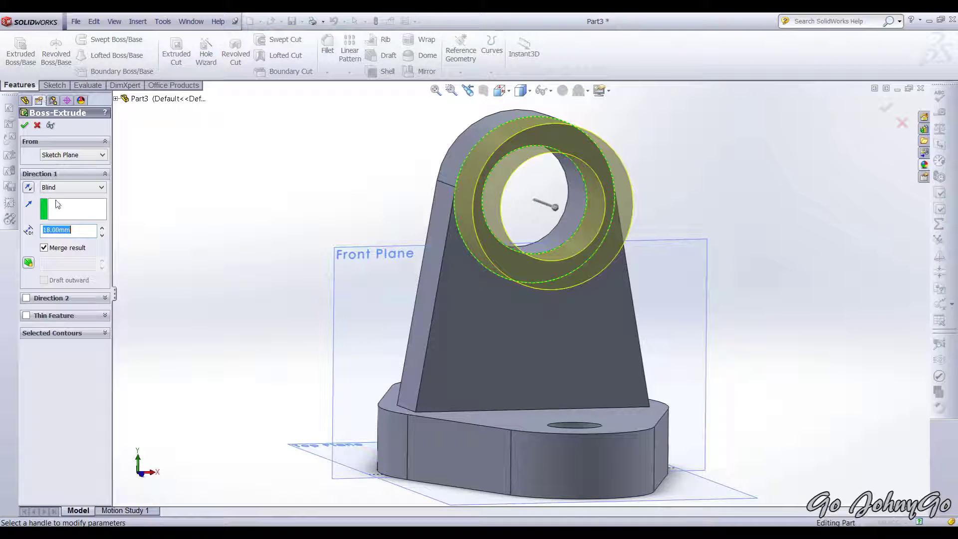
{"action": "type", "text": "1"}
{"action": "key", "text": "Return"}
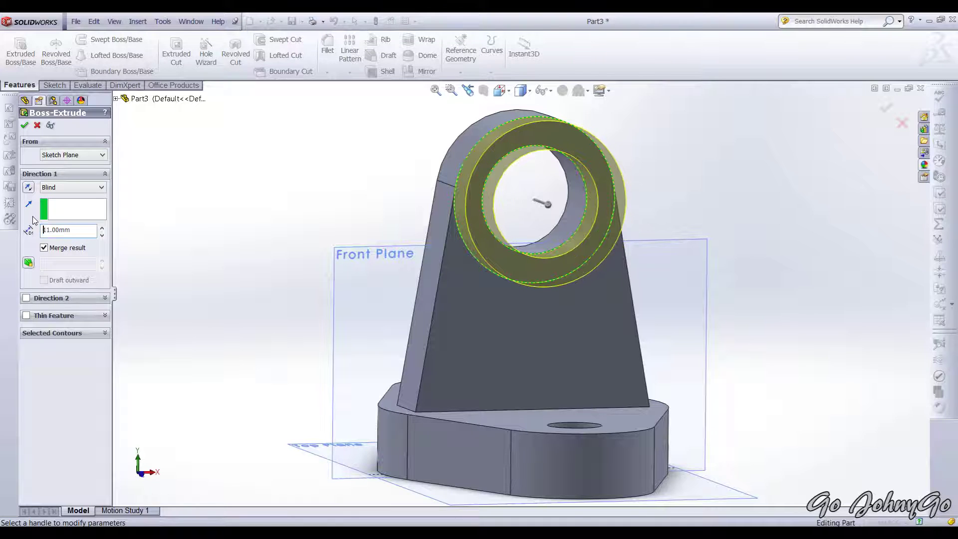
{"action": "middle_click_drag", "start_coordinate": [308, 260], "coordinate": [339, 300]}
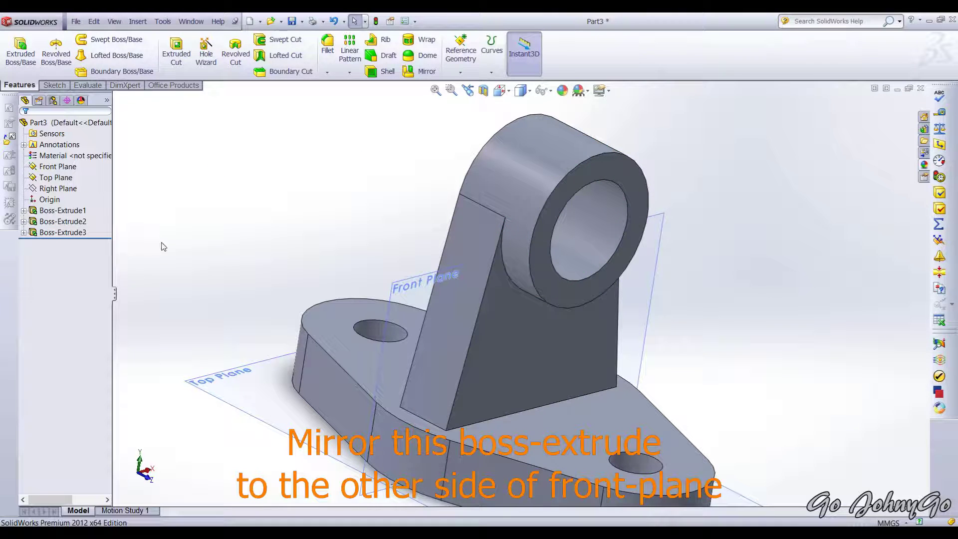
Mirror Boss-Extrude3 across the Front Plane, then view both rings on the lug.
{"action": "left_click", "coordinate": [52, 233]}
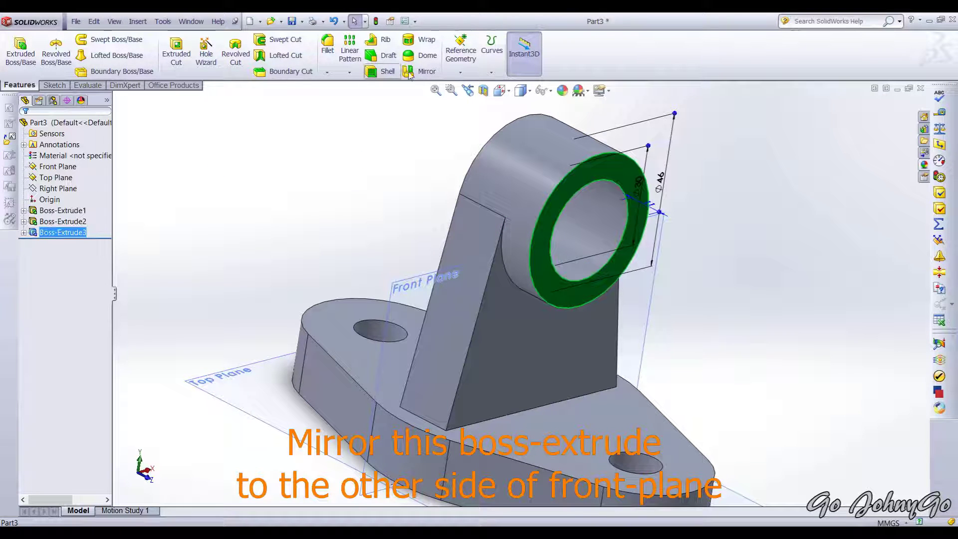
{"action": "left_click", "coordinate": [423, 72]}
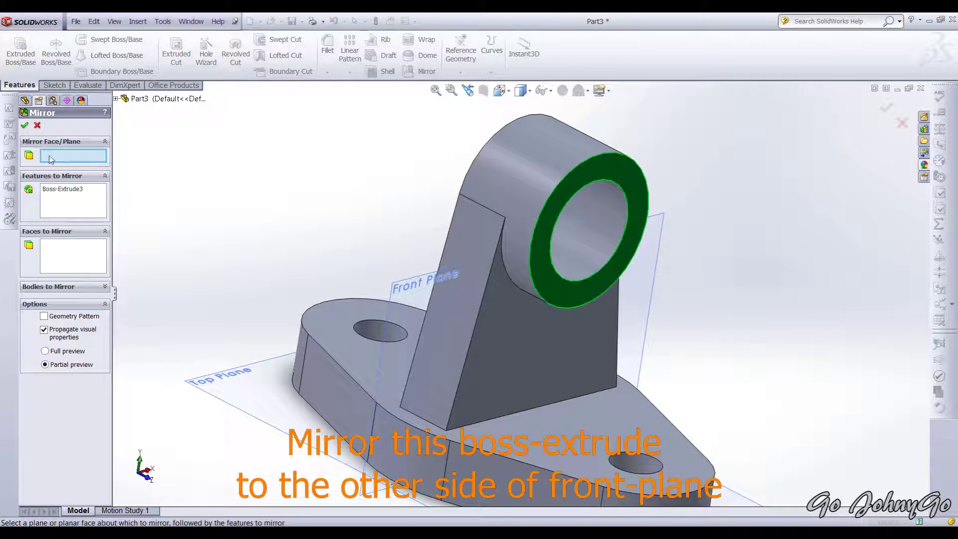
{"action": "left_click", "coordinate": [411, 279]}
{"action": "left_click", "coordinate": [886, 110]}
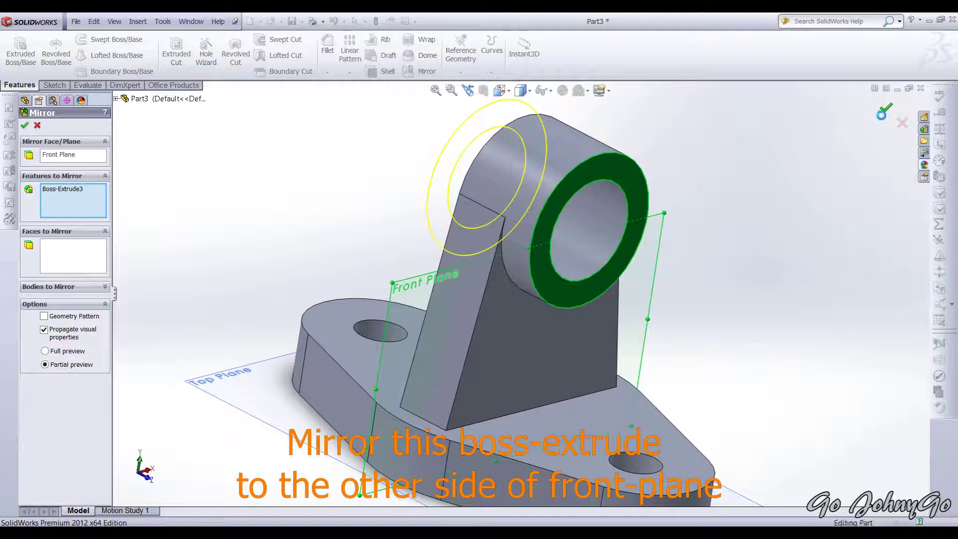
{"action": "middle_click_drag", "start_coordinate": [798, 263], "coordinate": [755, 283]}
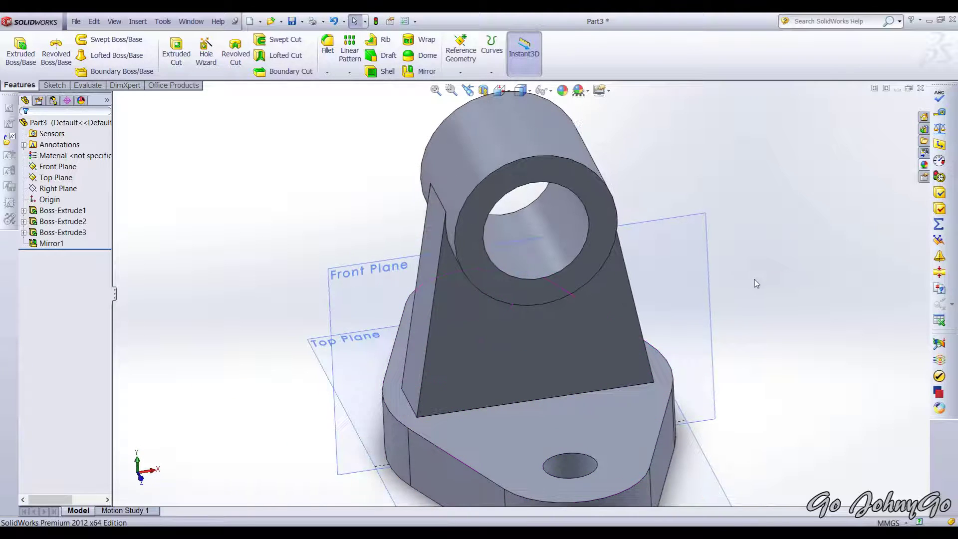
{"action": "left_click", "coordinate": [435, 89]}
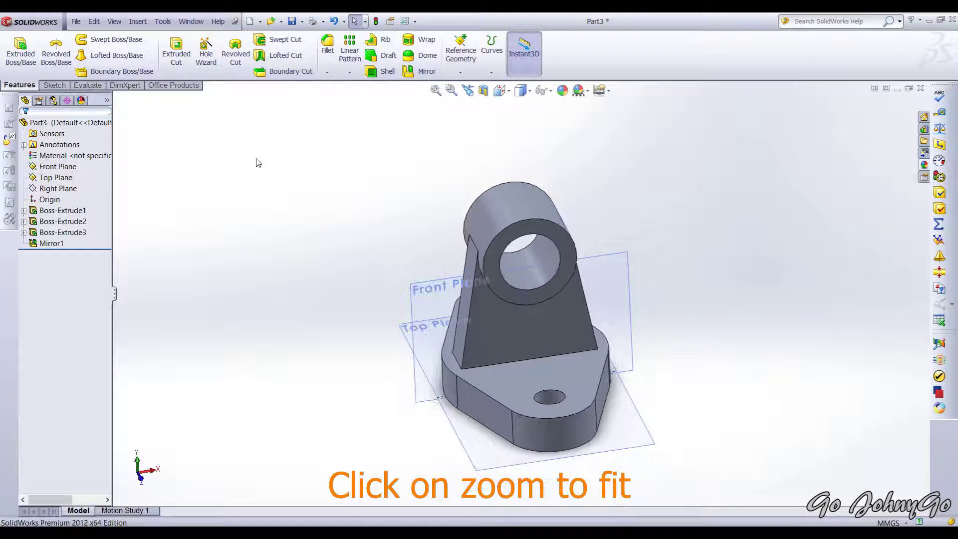
Hide the Top Plane and Front Plane from the FeatureManager tree.
{"action": "left_click", "coordinate": [56, 179]}
{"action": "right_click", "coordinate": [56, 181]}
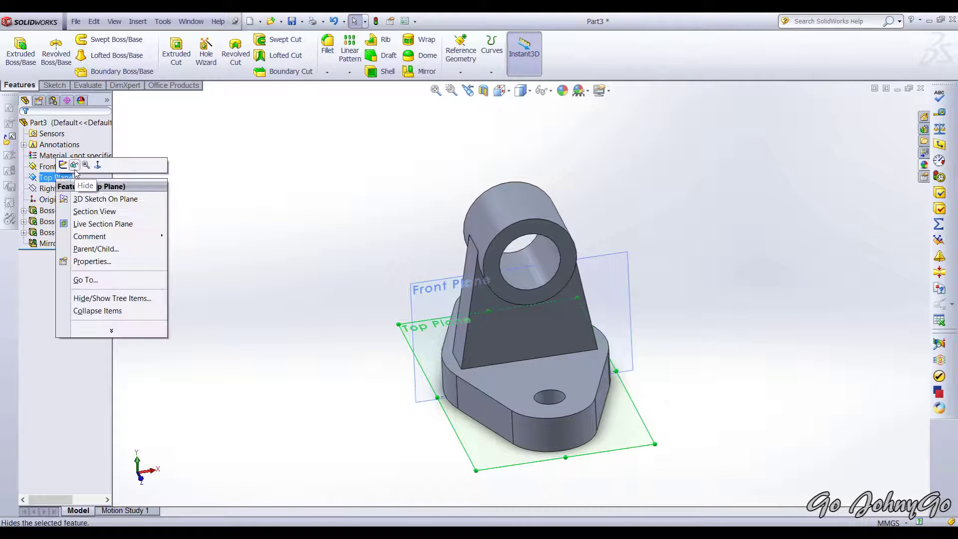
{"action": "left_click", "coordinate": [70, 165]}
{"action": "left_click", "coordinate": [67, 171]}
{"action": "right_click", "coordinate": [67, 171]}
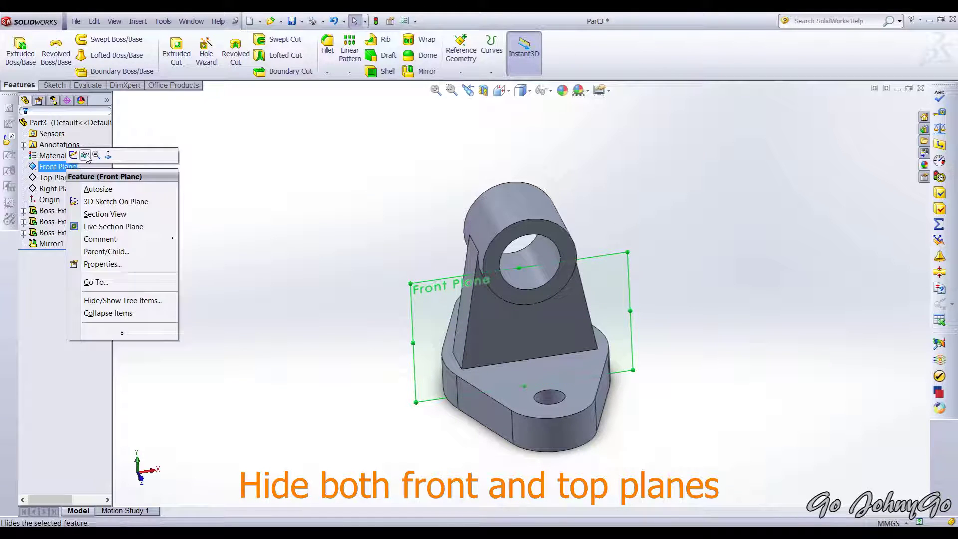
{"action": "left_click", "coordinate": [85, 156]}
{"action": "mouse_move", "coordinate": [335, 255]}
{"action": "middle_mouse_down"}
{"action": "mouse_move", "coordinate": [346, 280]}
{"action": "mouse_move", "coordinate": [353, 270]}
{"action": "middle_mouse_up"}
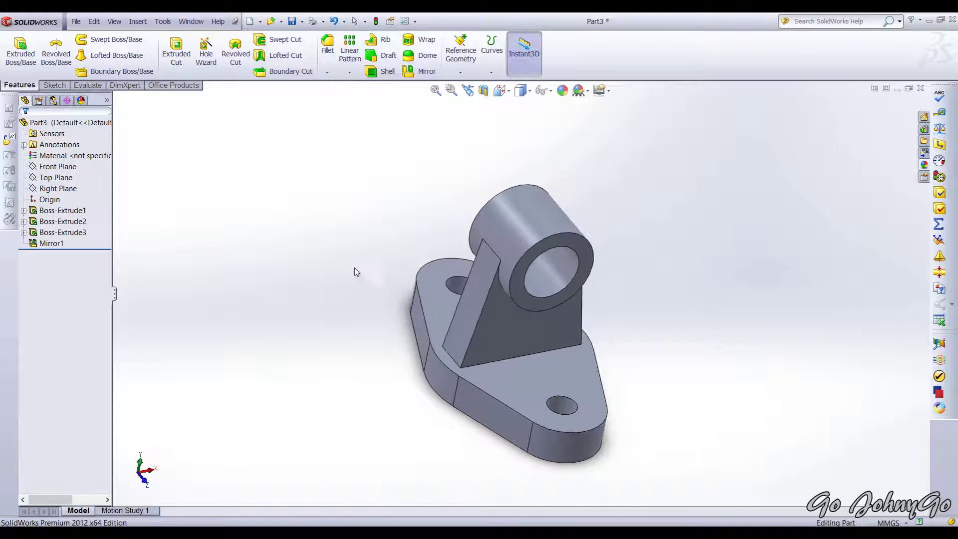
{"action": "left_click", "coordinate": [564, 90]}
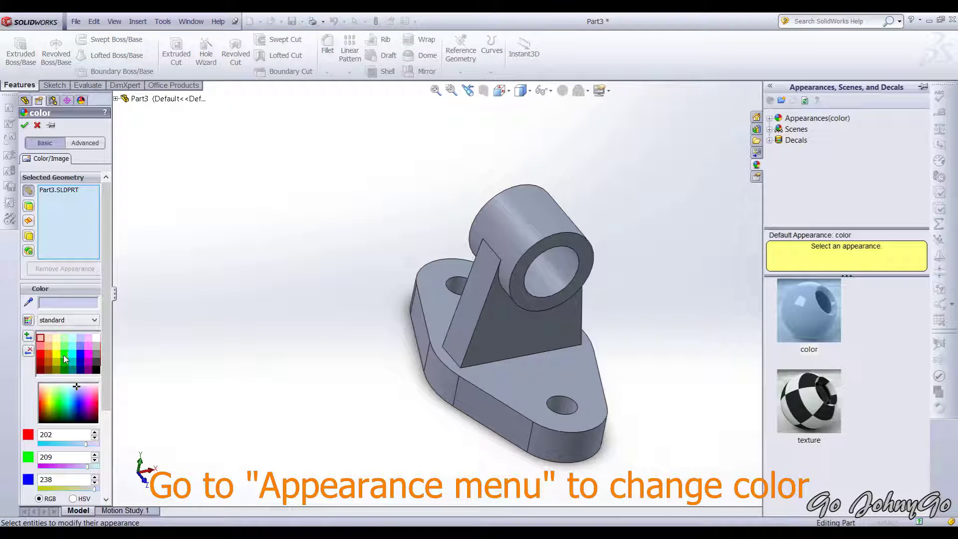
Apply the bright green swatch to the whole Part3 solid and confirm it.
{"action": "left_click", "coordinate": [64, 355]}
{"action": "left_click", "coordinate": [24, 126]}
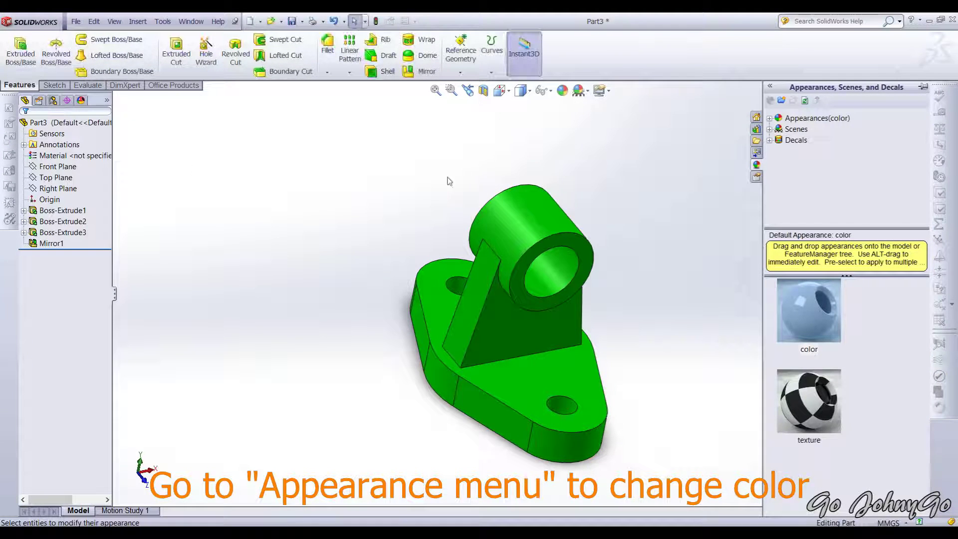
{"action": "mouse_move", "coordinate": [638, 217]}
{"action": "middle_mouse_down"}
{"action": "mouse_move", "coordinate": [579, 205]}
{"action": "mouse_move", "coordinate": [558, 233]}
{"action": "mouse_move", "coordinate": [593, 264]}
{"action": "middle_mouse_up"}
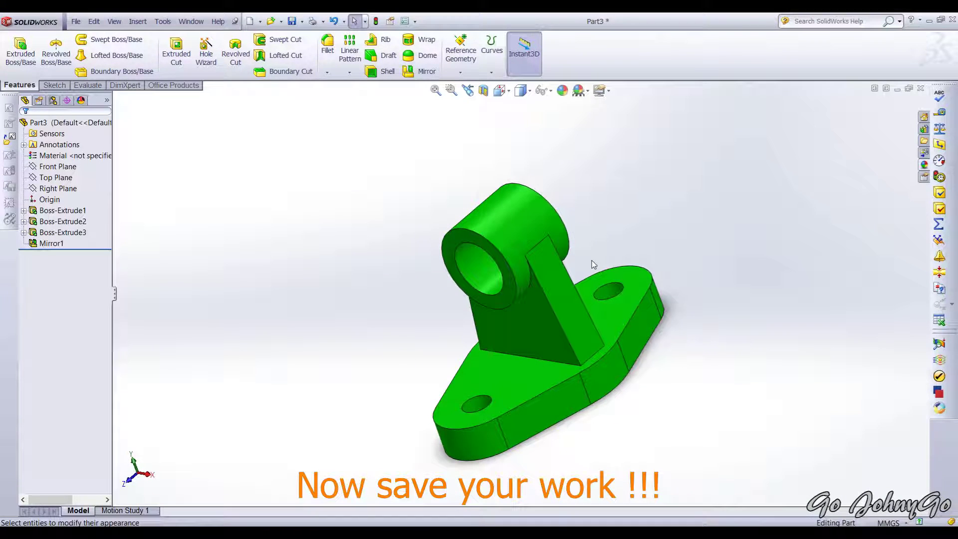
{"action": "scroll", "coordinate": [593, 265], "scroll_direction": "down", "scroll_amount": 2}
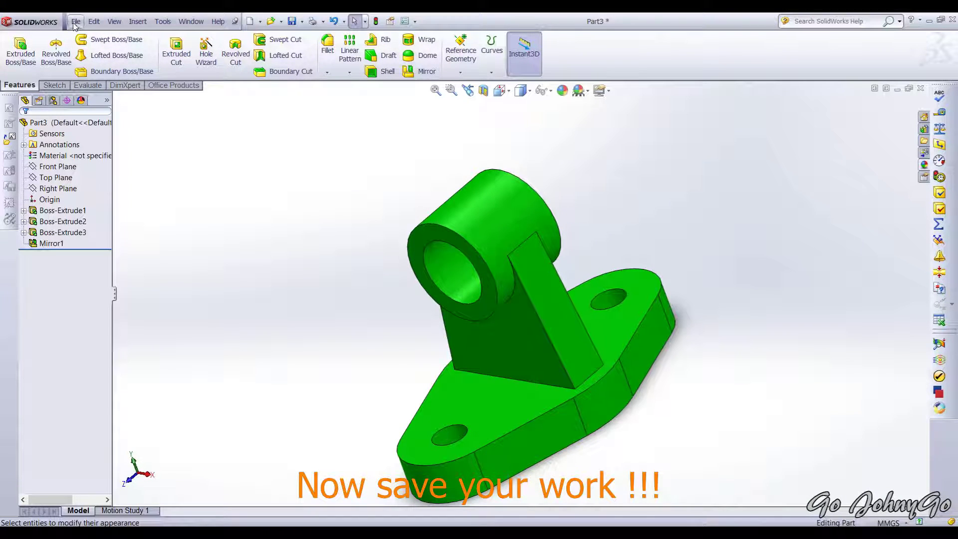
Save the part to the Desktop with the file name 'SHAFT SUPPORT'.
{"action": "left_click", "coordinate": [76, 21]}
{"action": "left_click", "coordinate": [119, 96]}
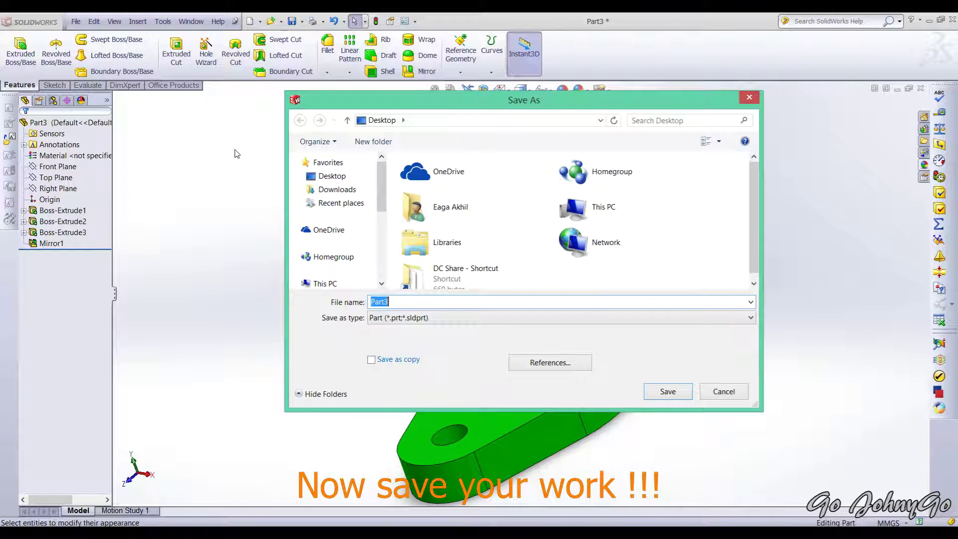
{"action": "type", "text": "SHA"}
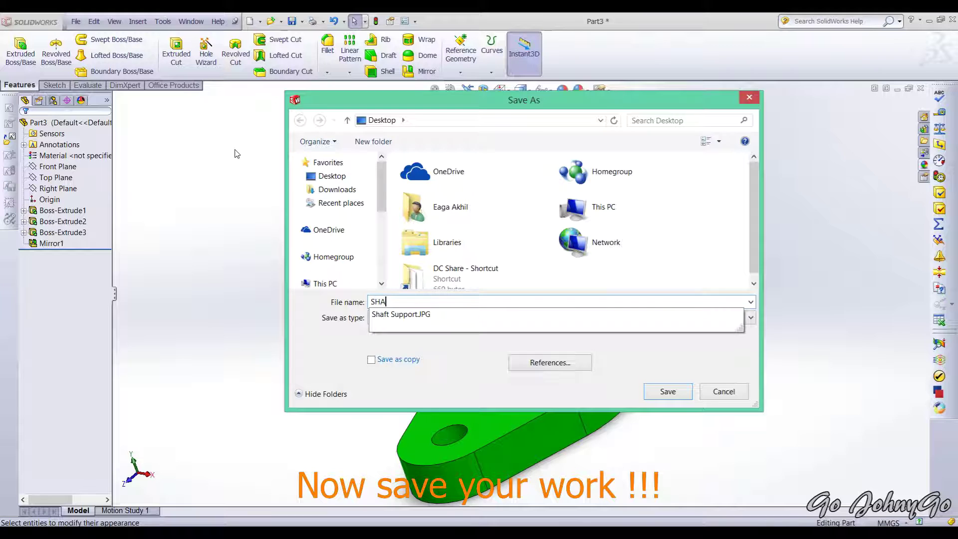
{"action": "type", "text": "FT SU"}
{"action": "type", "text": "PPORT"}
{"action": "left_click", "coordinate": [664, 391]}
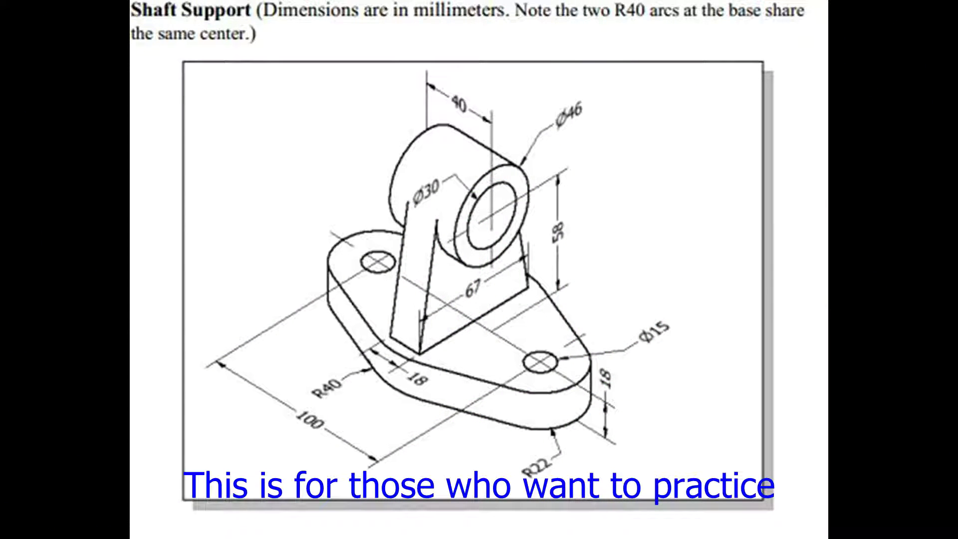